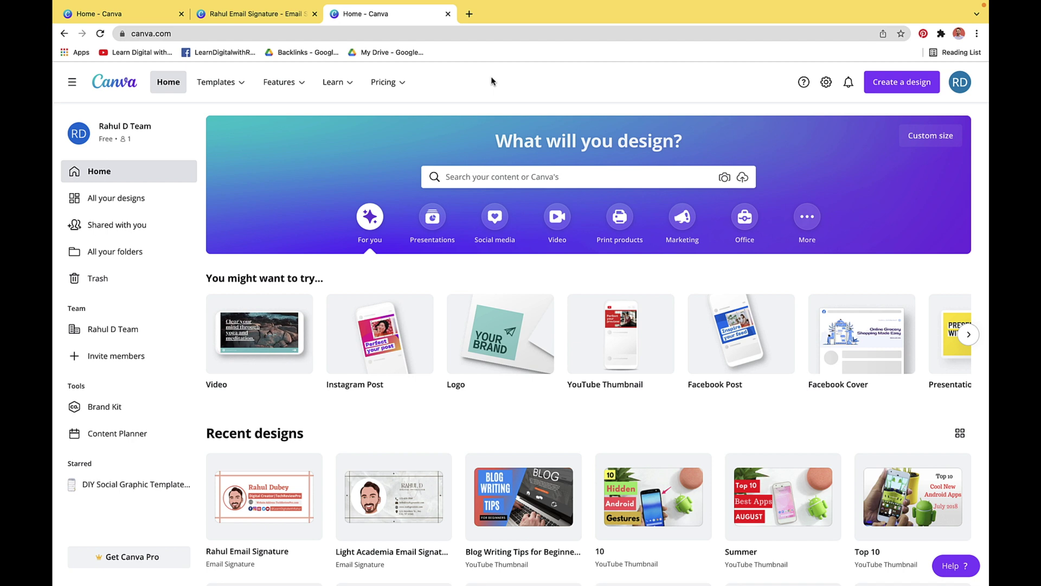
Create a blank custom-size design of 400 × 200 px, keeping pixels as the unit
click(894, 85)
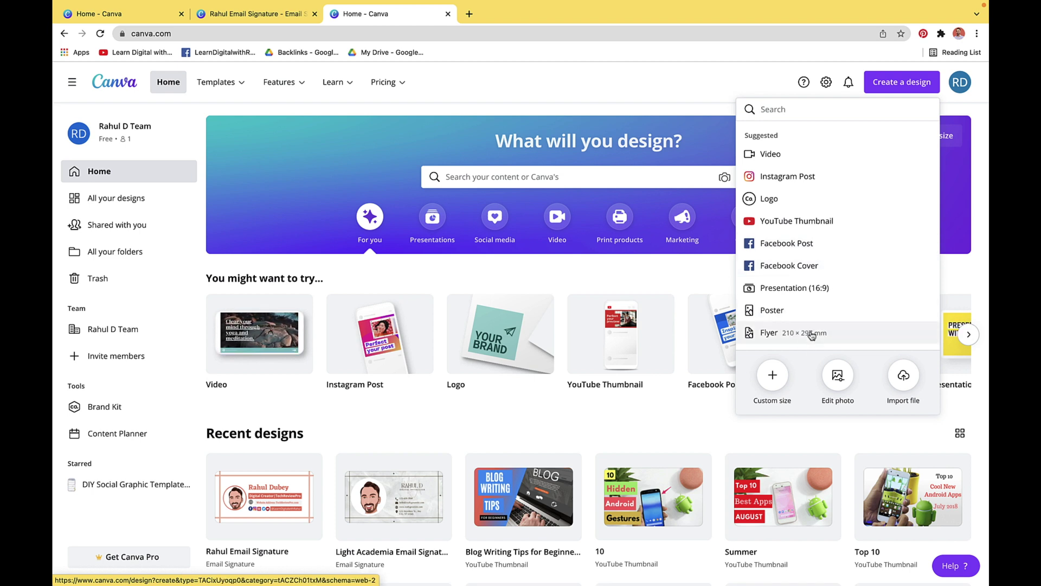
click(778, 379)
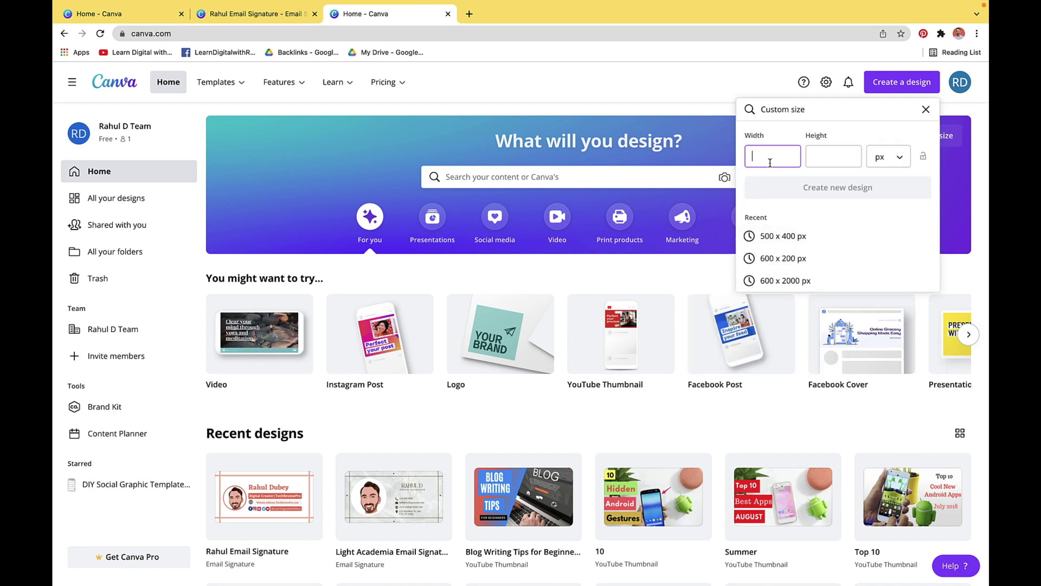
text(400)
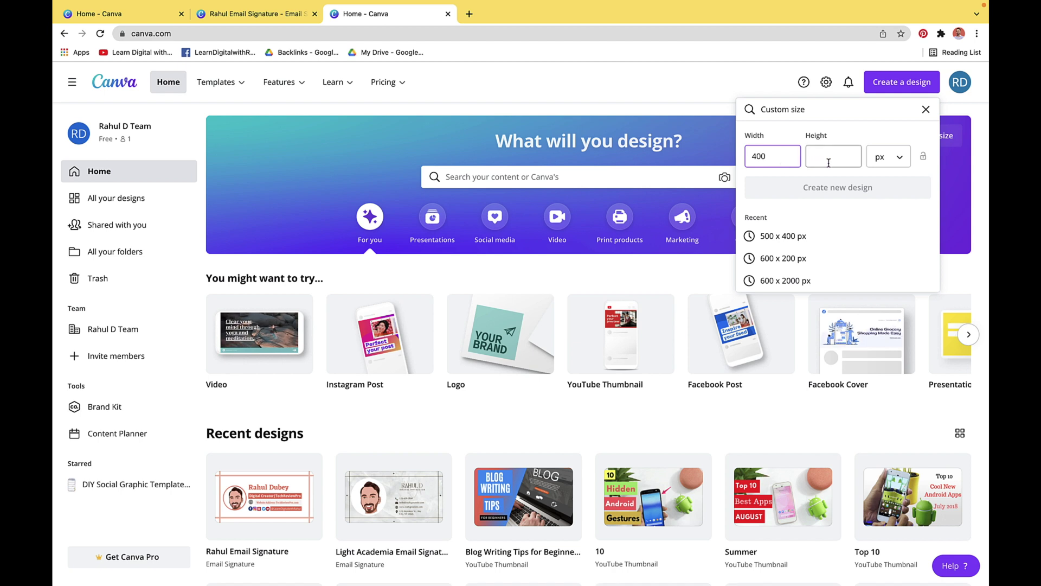
click(831, 158)
text(200)
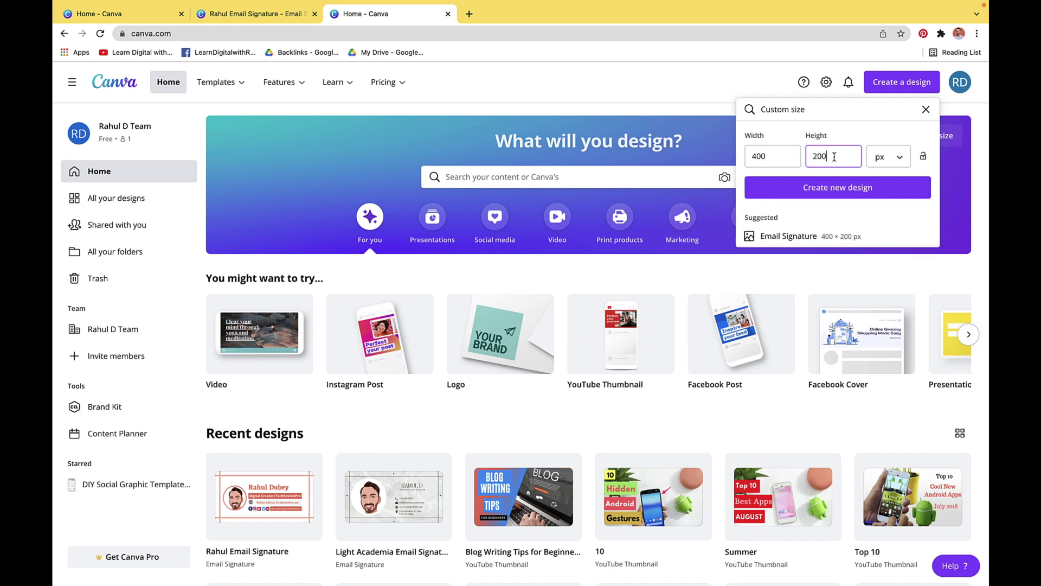
click(899, 160)
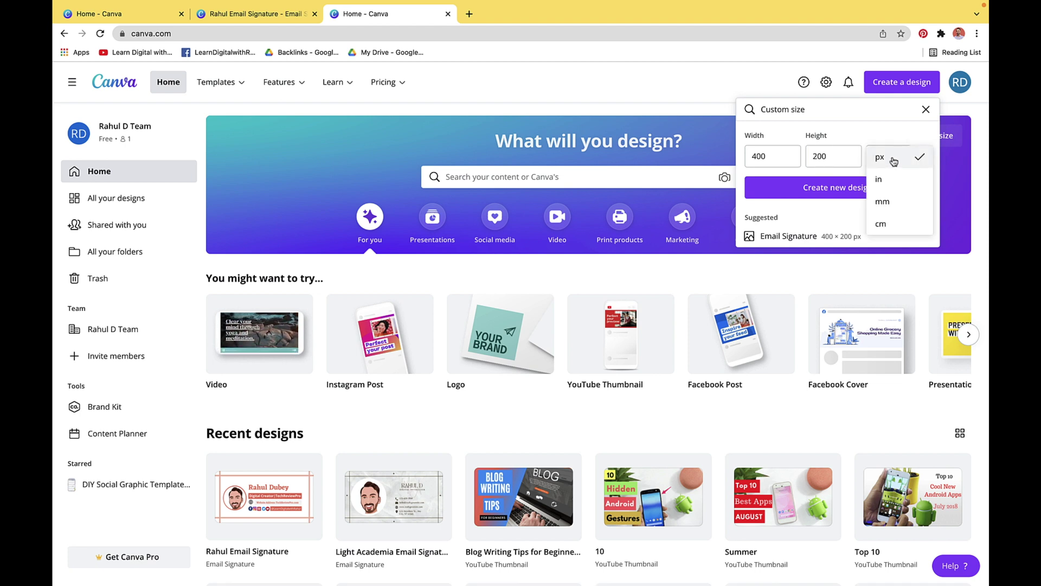
click(893, 160)
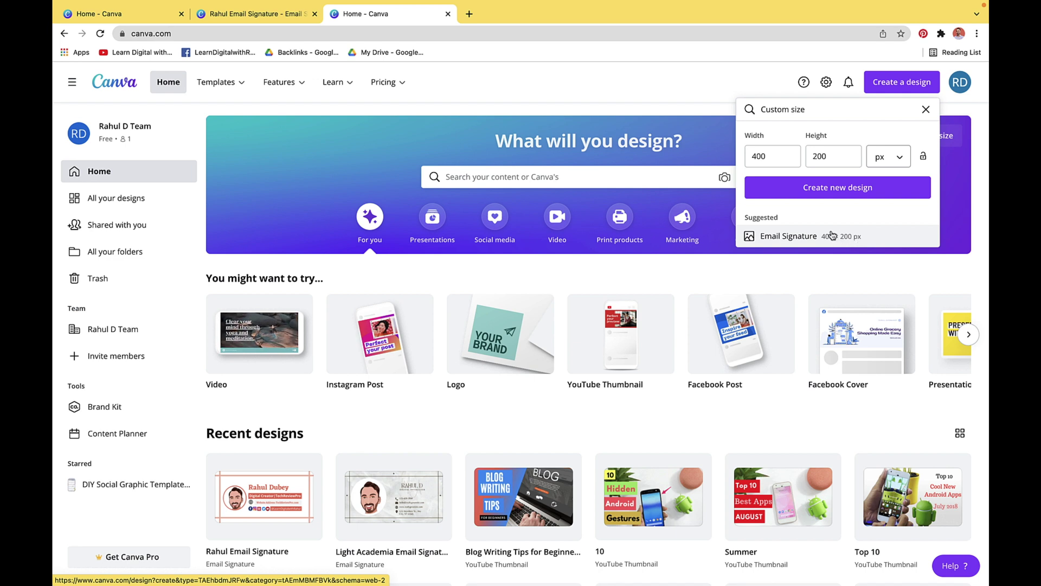
click(826, 190)
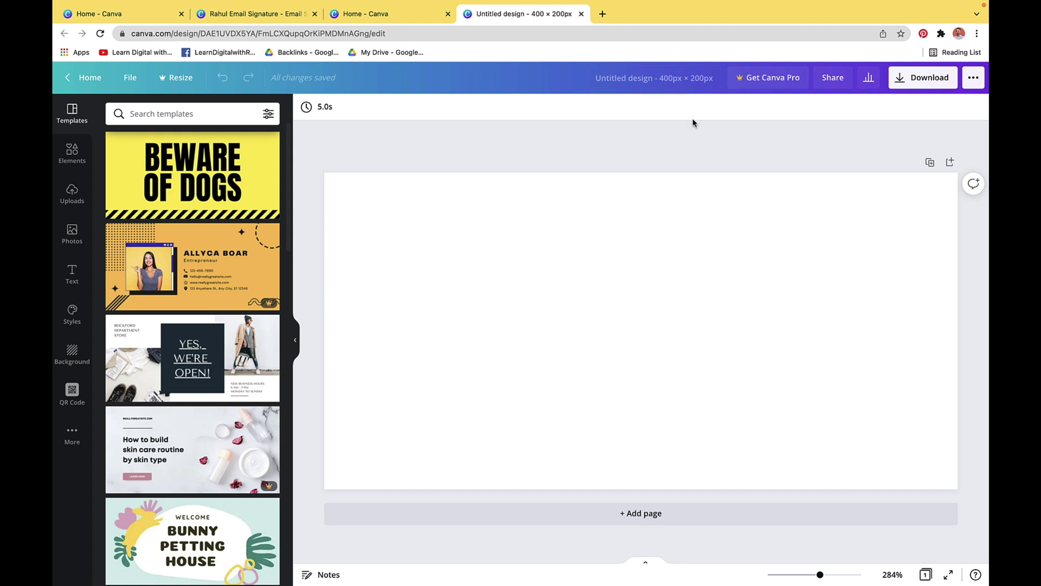
Add a circle shape from Elements and colour it the brand red
click(82, 156)
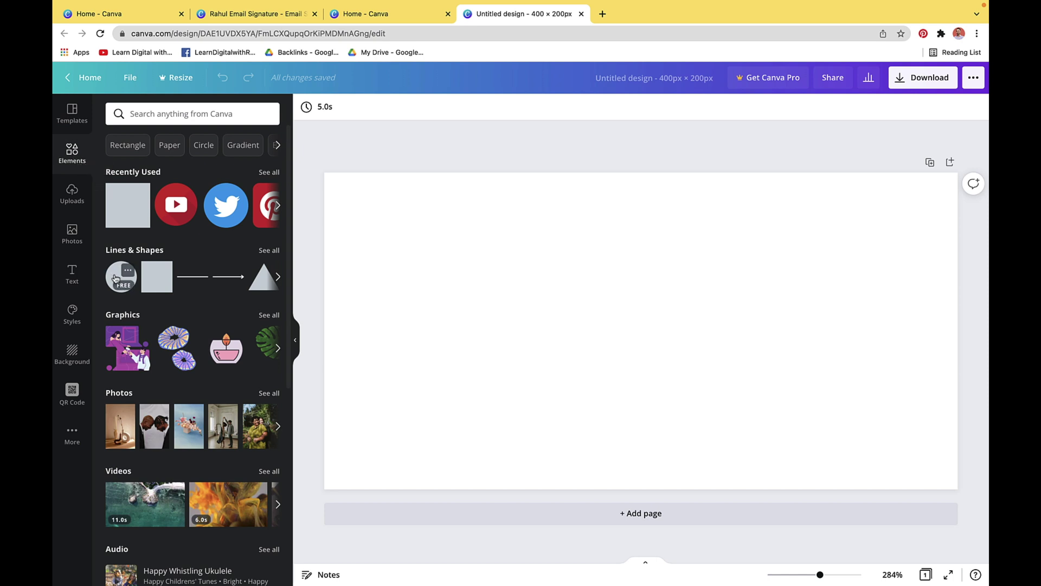
click(115, 278)
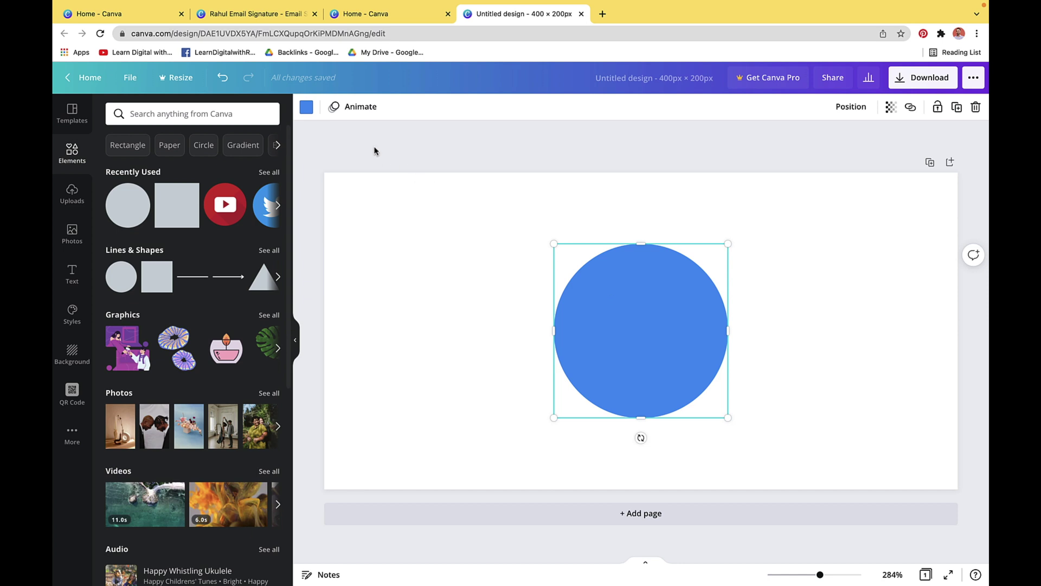
click(306, 109)
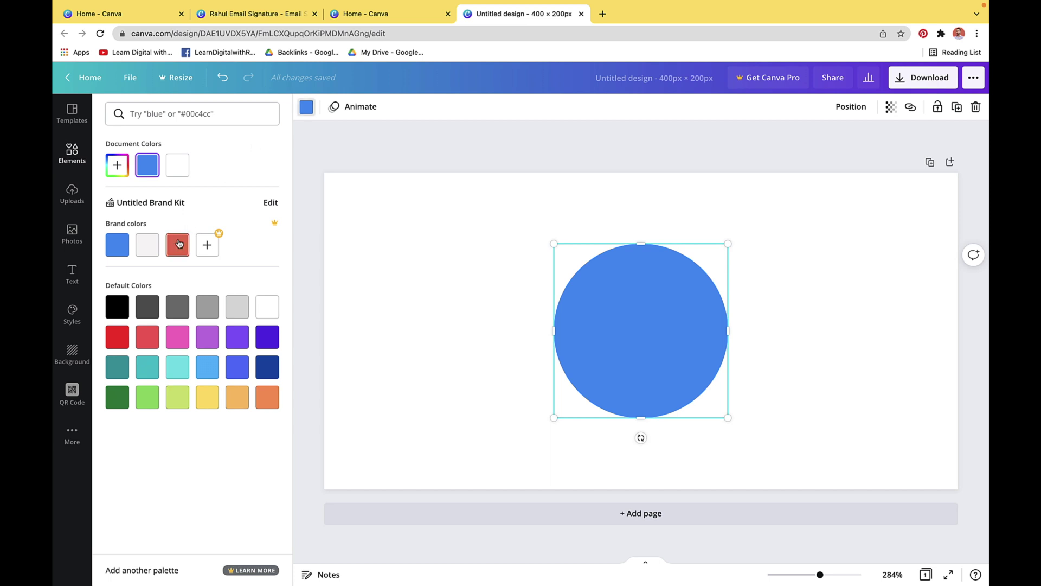
click(176, 247)
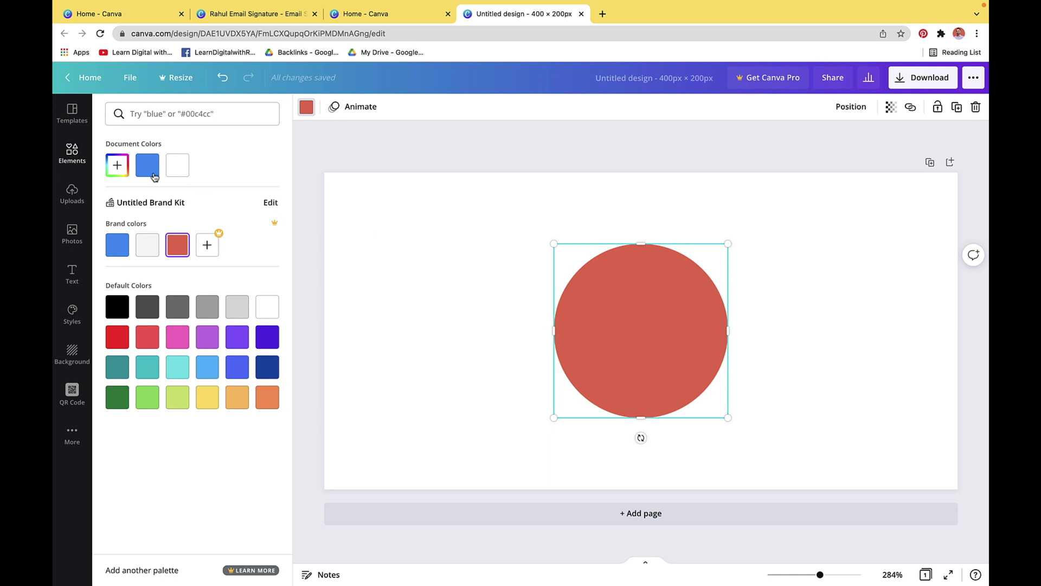
Add a circular photo frame from Elements over the red circle
click(74, 158)
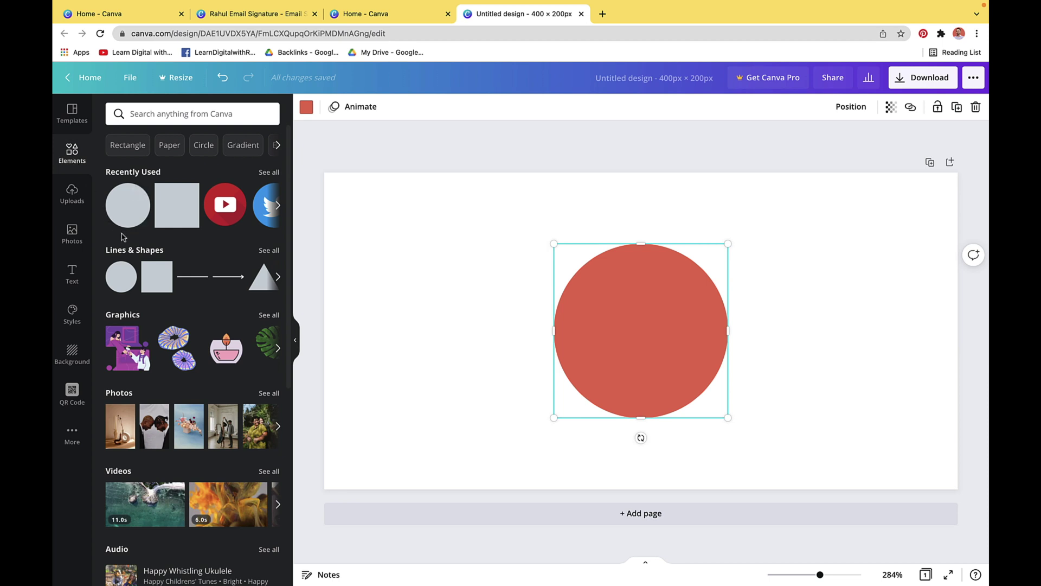
scroll(122, 237, down, 5)
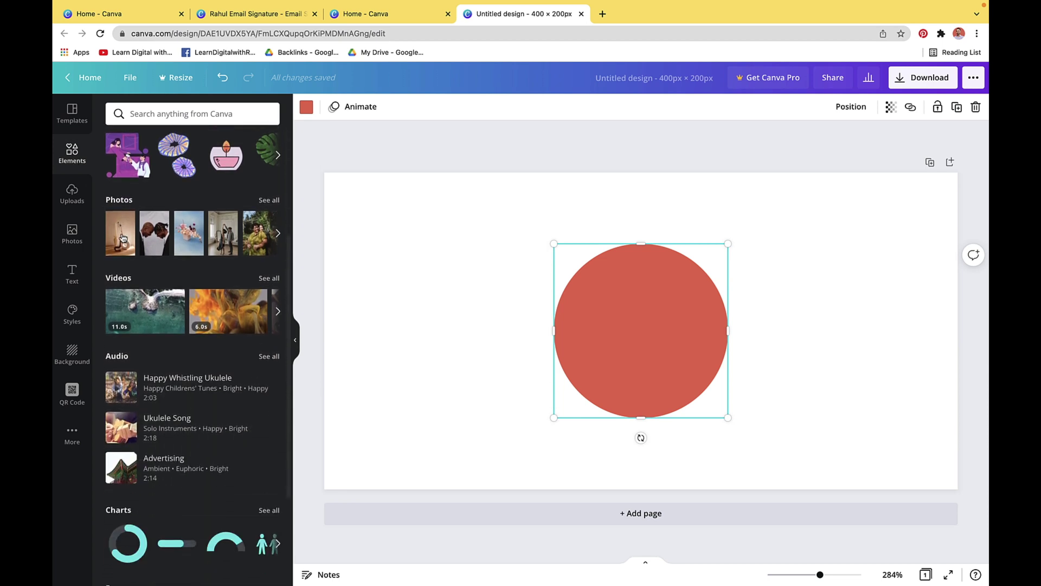
scroll(123, 237, down, 2)
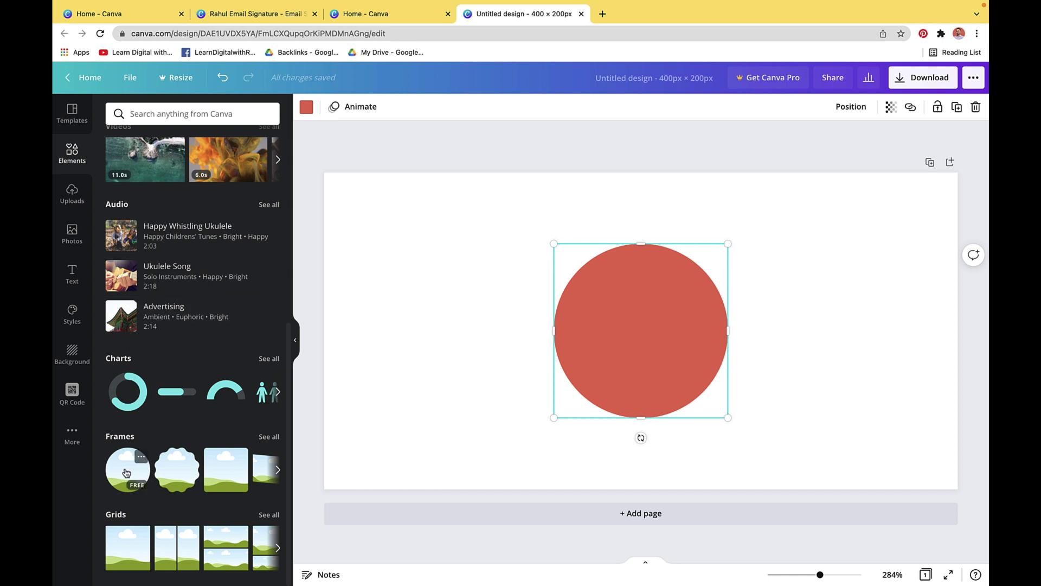
click(125, 473)
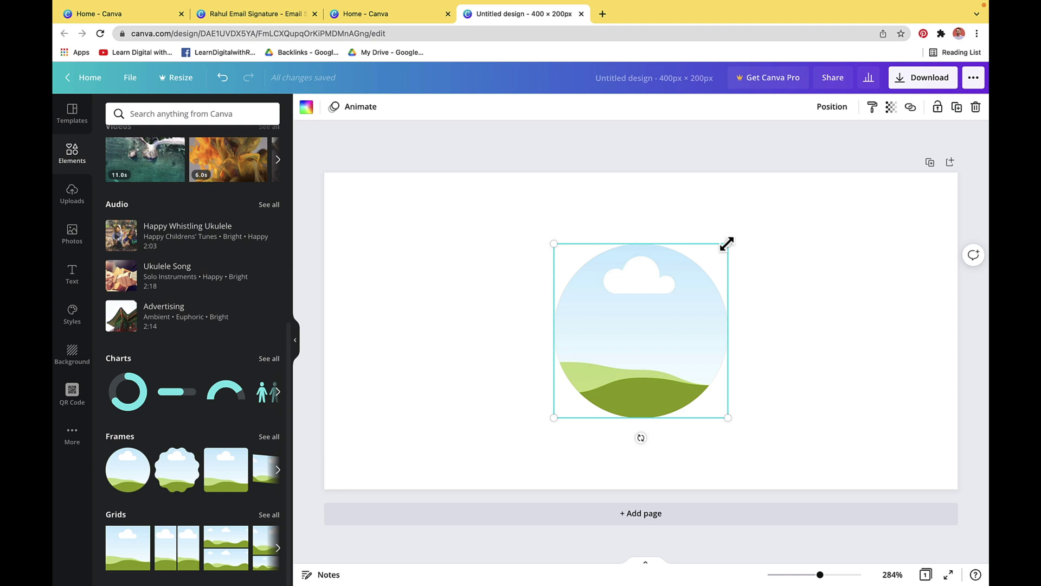
Shrink the circular frame to about 103 × 103 so a red ring shows around it
drag(727, 244, 720, 249)
drag(553, 416, 559, 412)
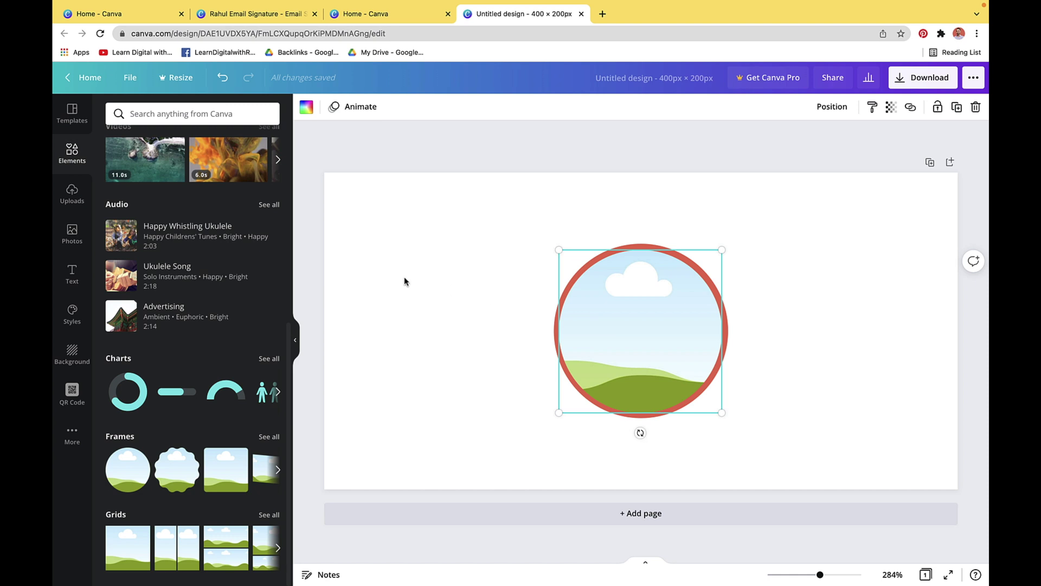
Fill the circular frame with the uploaded cartoon face image, enlarged to fill the circle
click(72, 193)
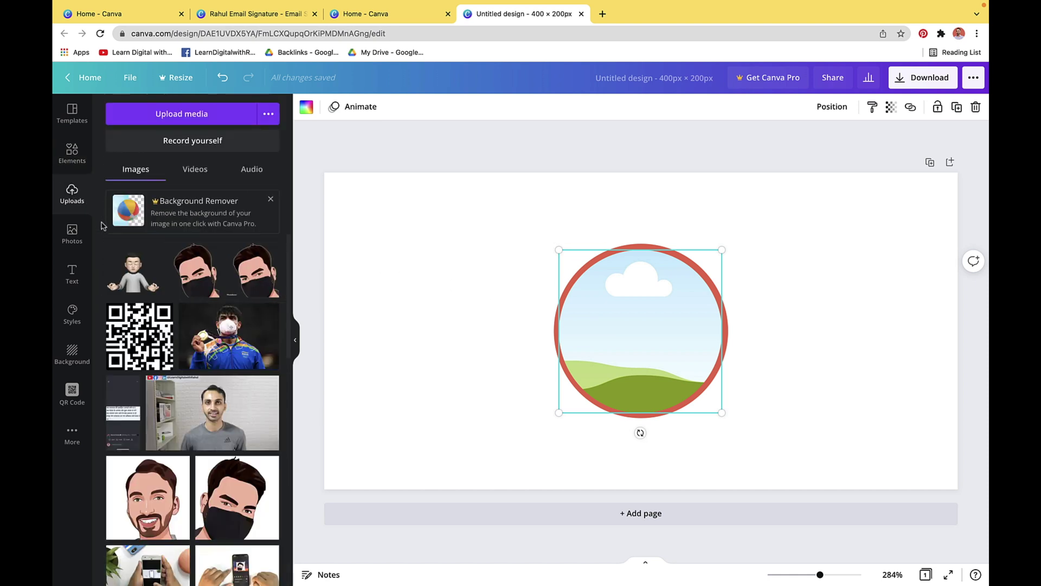
drag(145, 493, 579, 288)
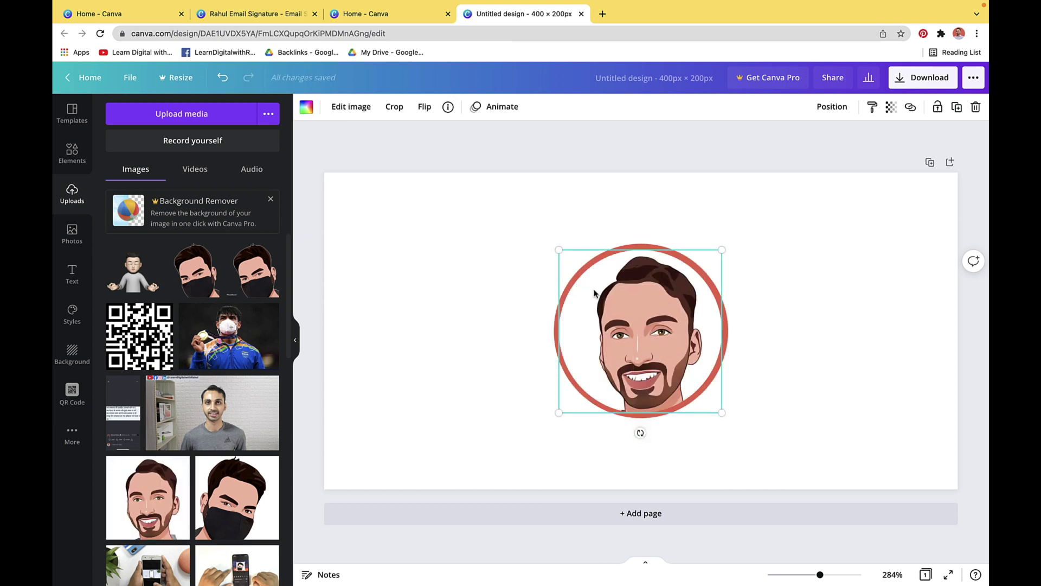
double_click(595, 291)
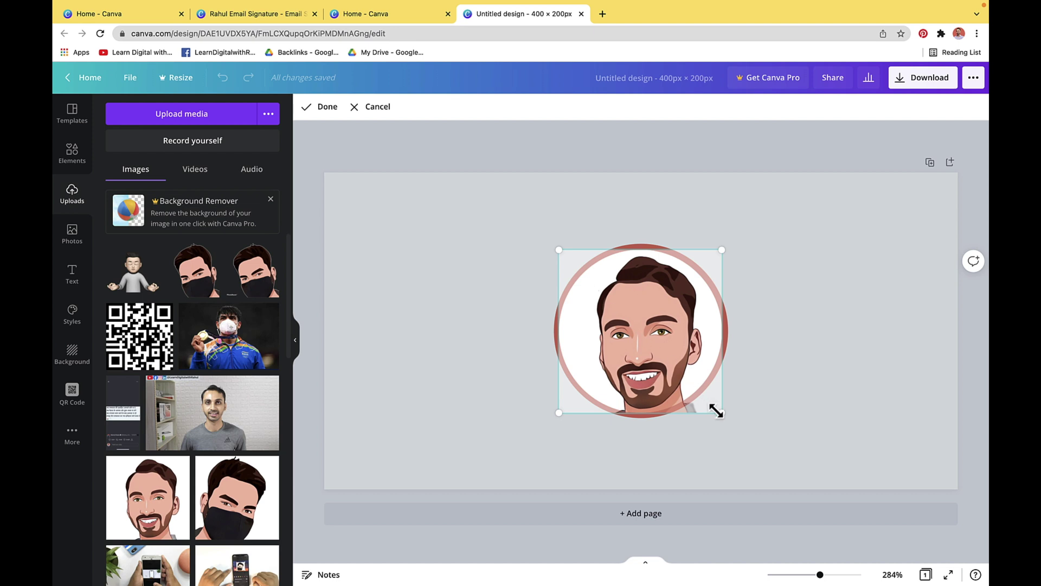
drag(719, 414, 719, 408)
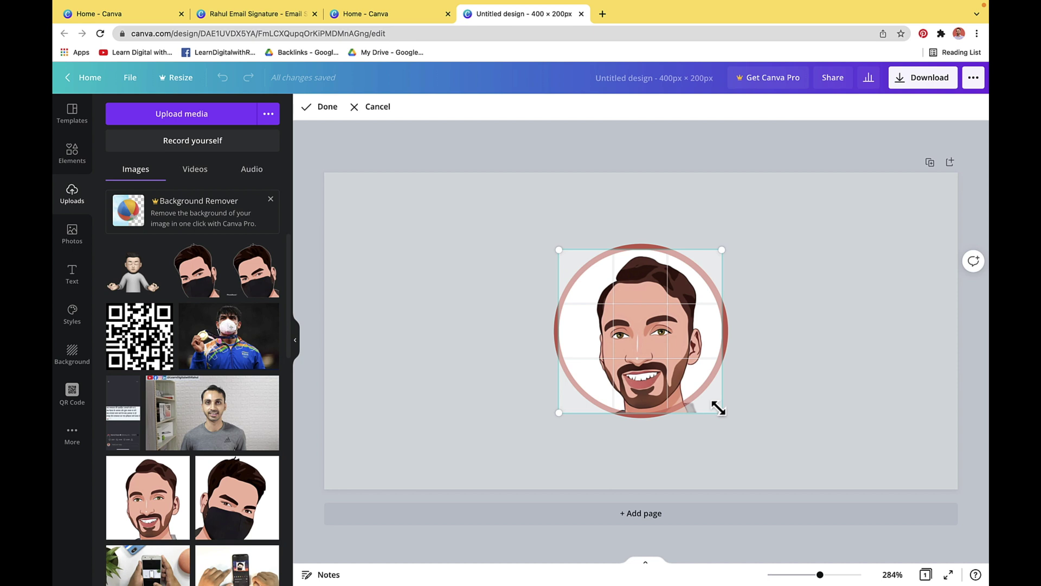
click(320, 107)
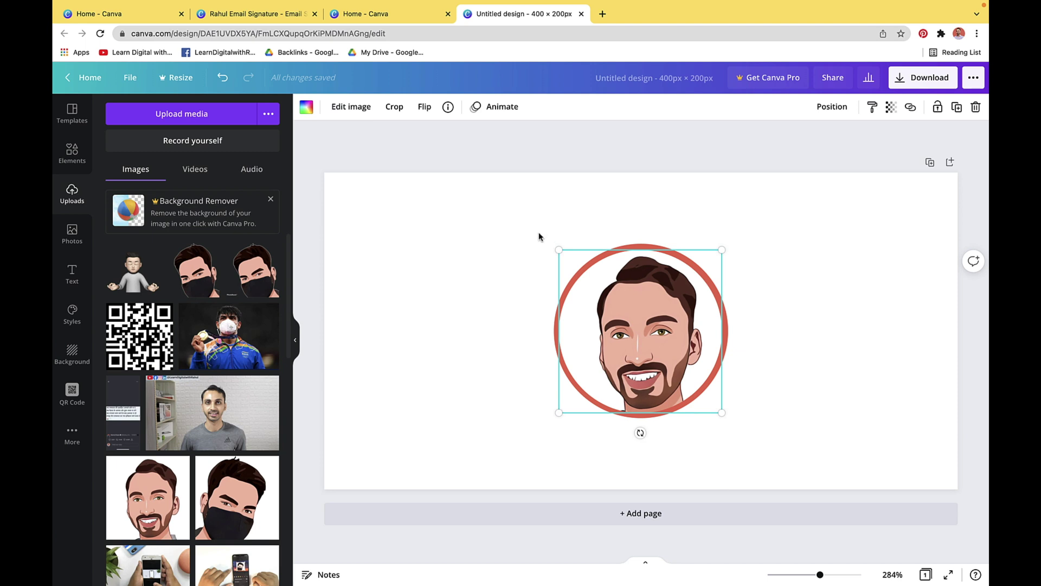
Select the red circle and portrait together, shrink them, and move them to the left
drag(574, 240, 689, 382)
drag(643, 340, 484, 351)
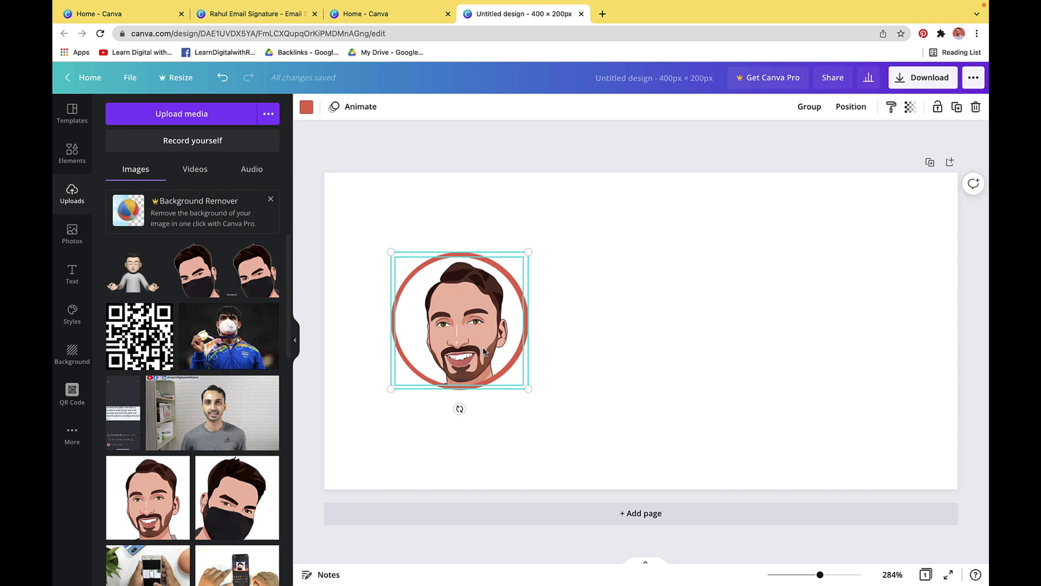
click(76, 166)
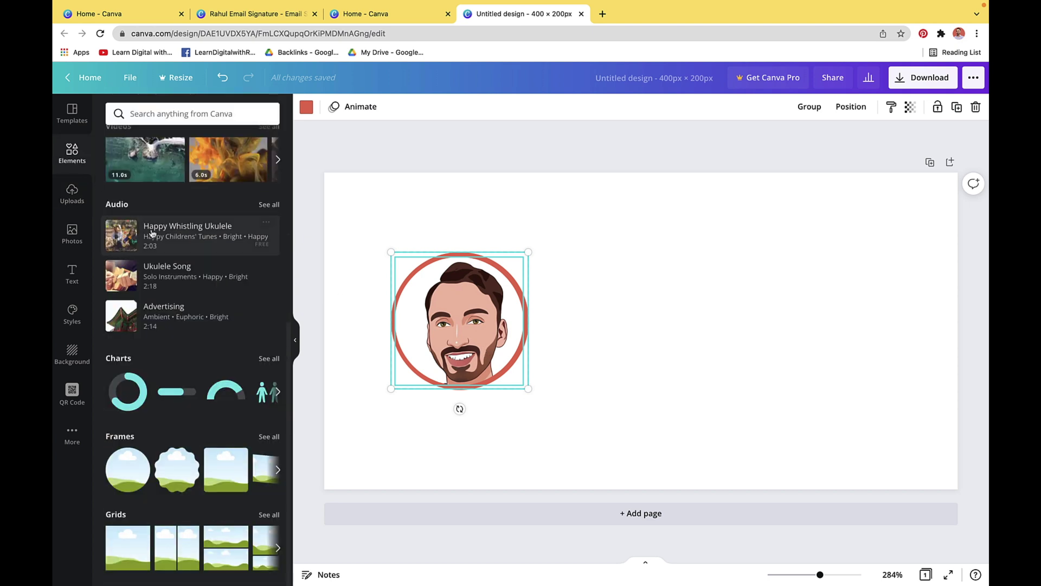
Add a brand-red line stretched across the full width at the top, above the portrait
scroll(163, 260, up, 6)
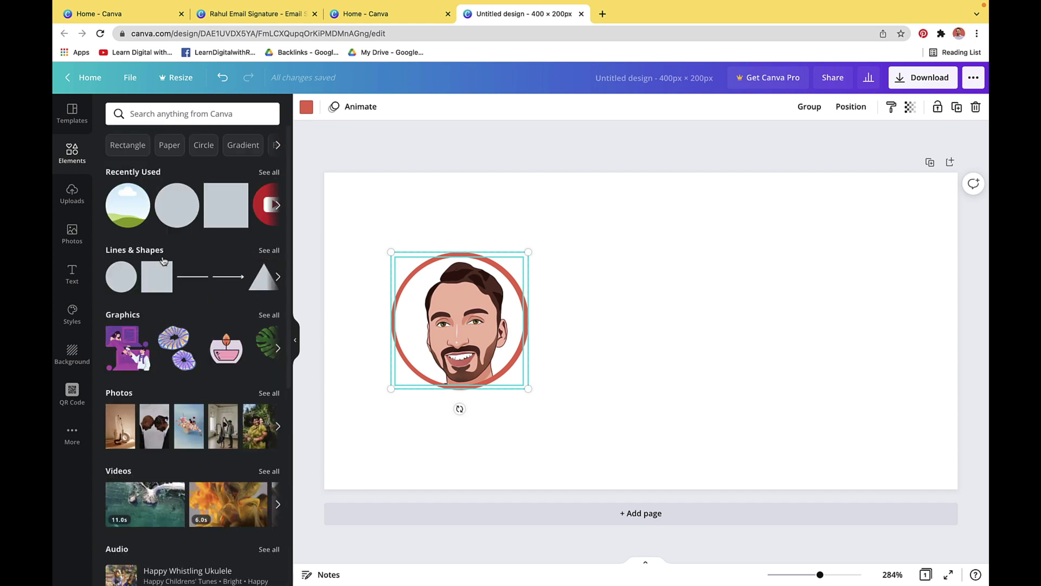
click(192, 277)
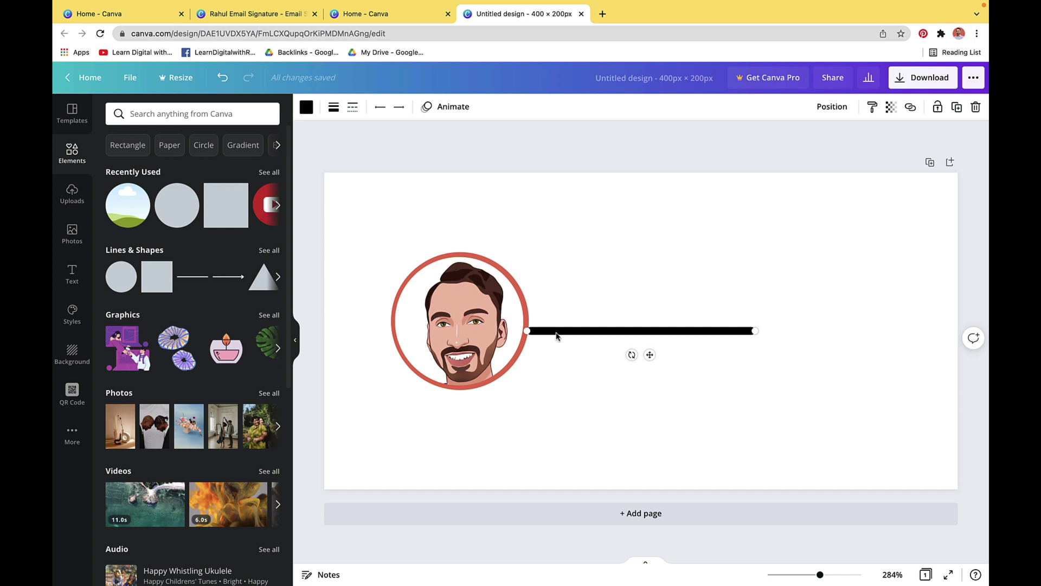
drag(556, 335, 347, 213)
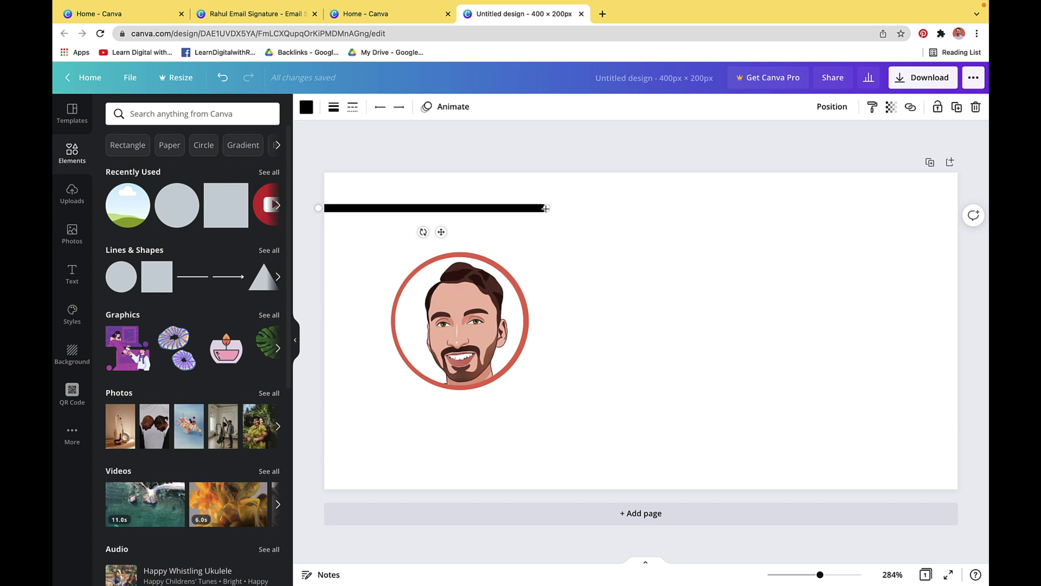
drag(545, 208, 963, 198)
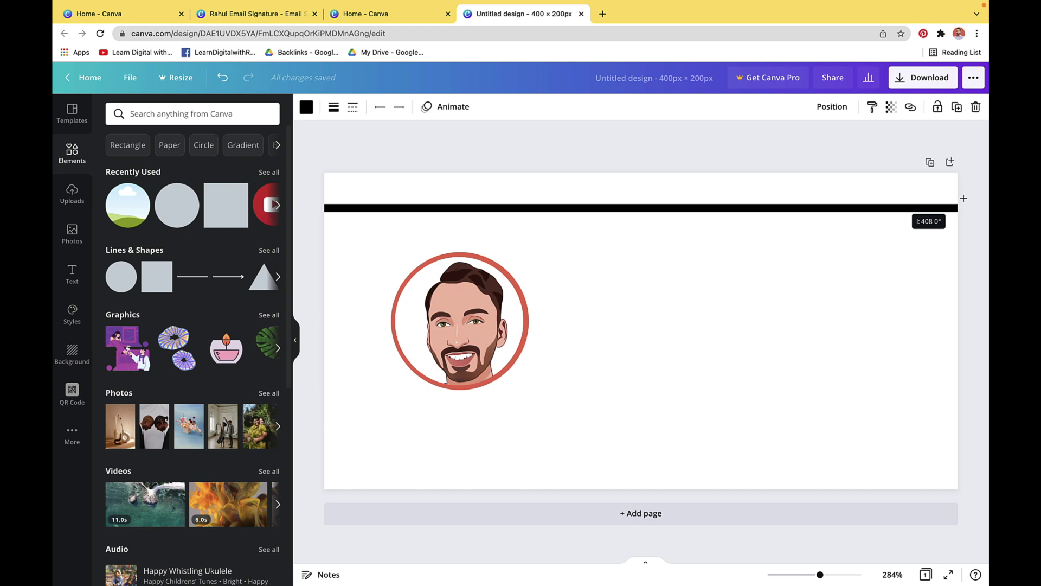
drag(963, 198, 964, 201)
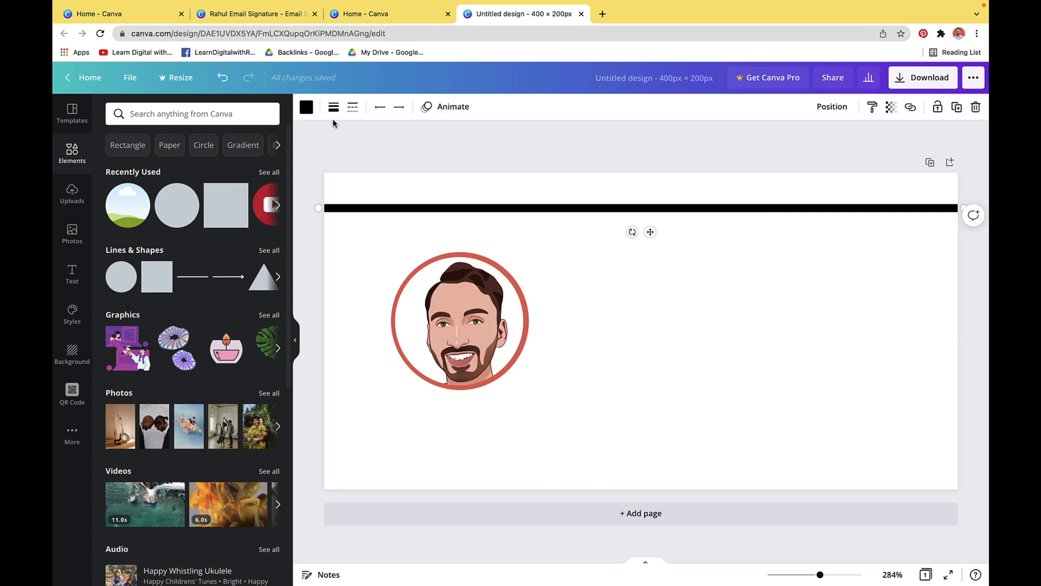
click(306, 109)
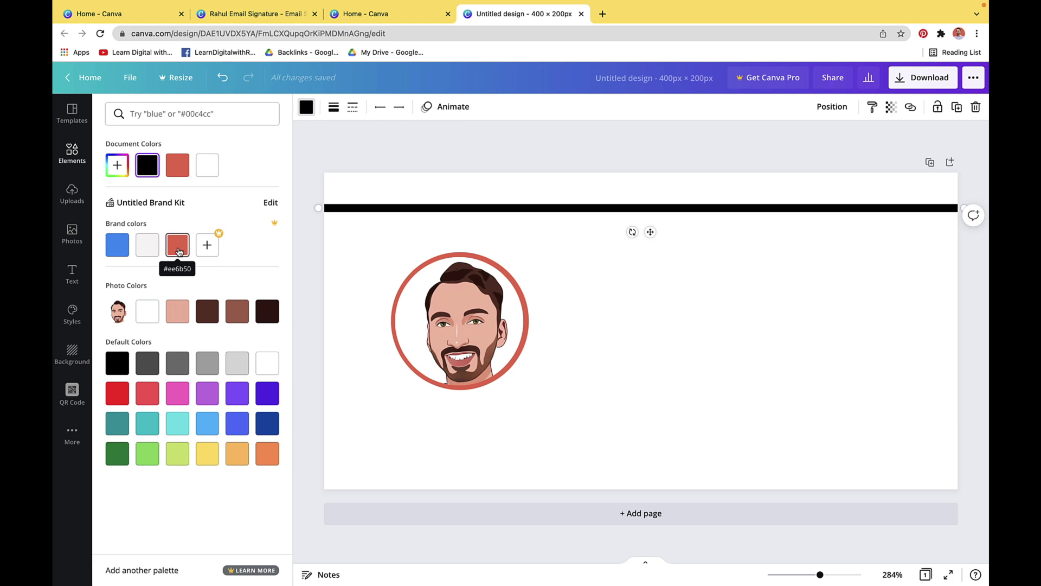
click(178, 251)
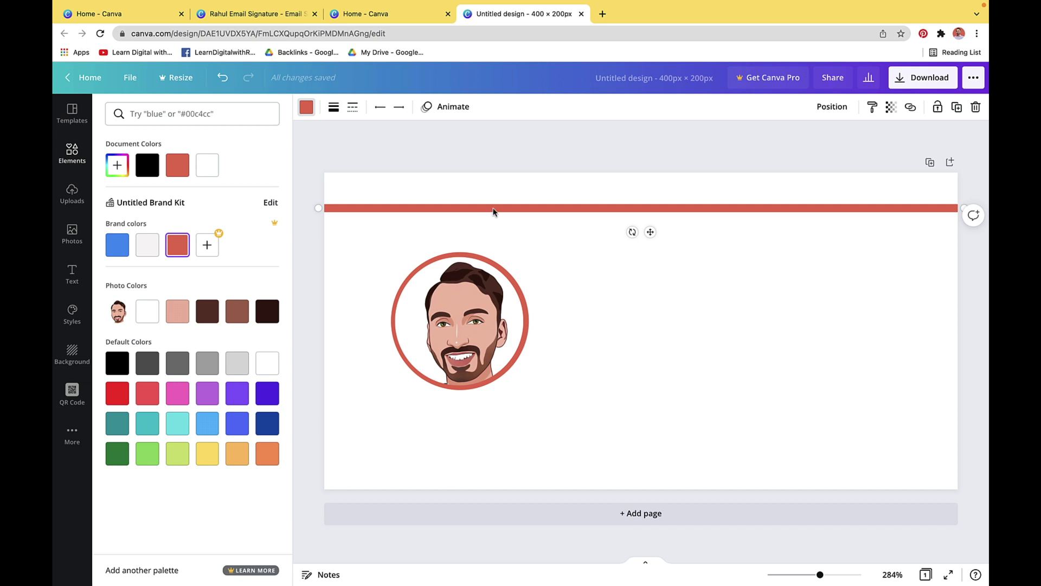
Copy the red line and place the duplicate along the bottom of the design
right_click(494, 211)
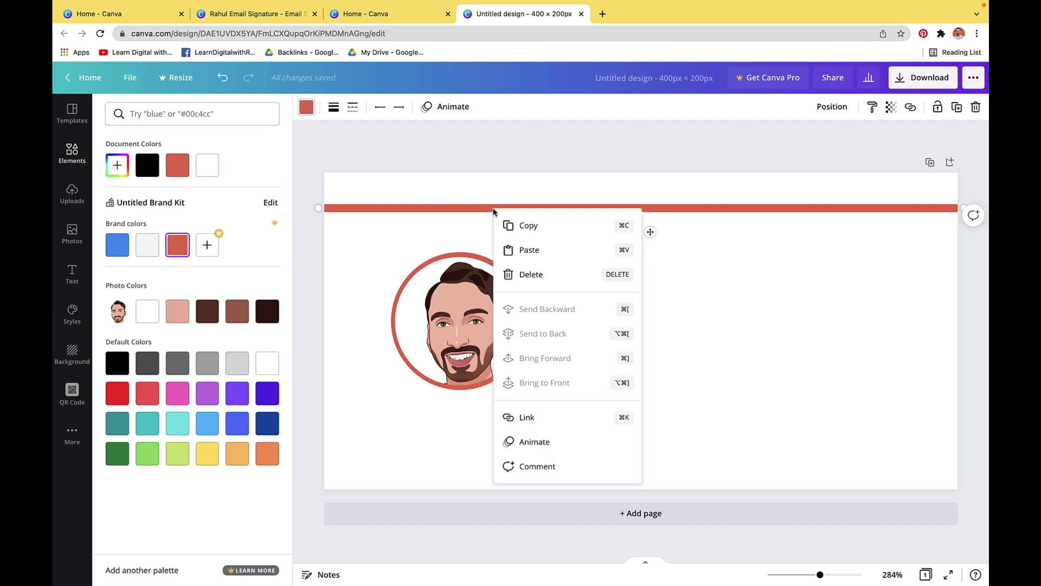
click(514, 225)
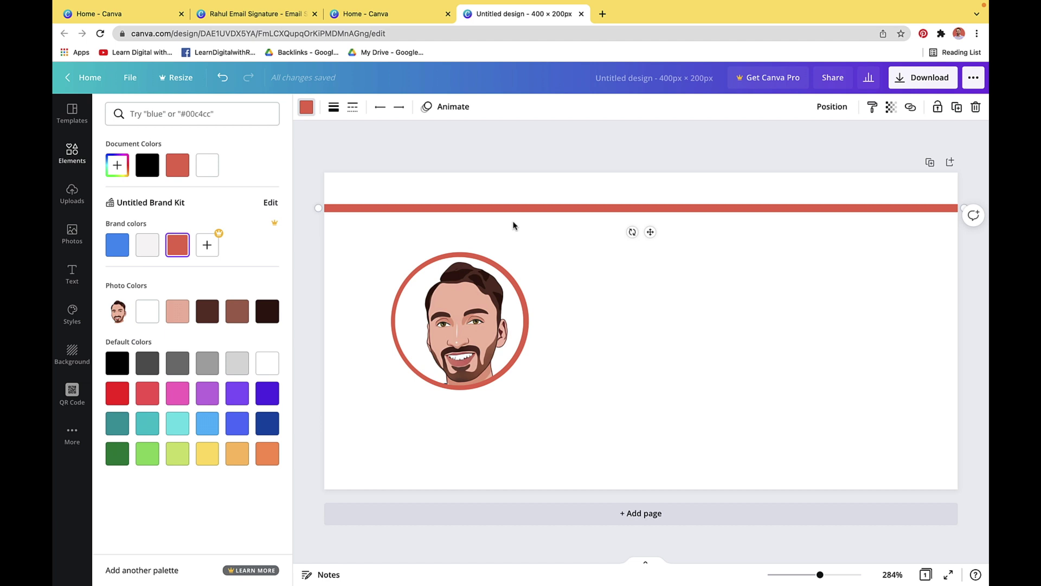
key(ctrl+v)
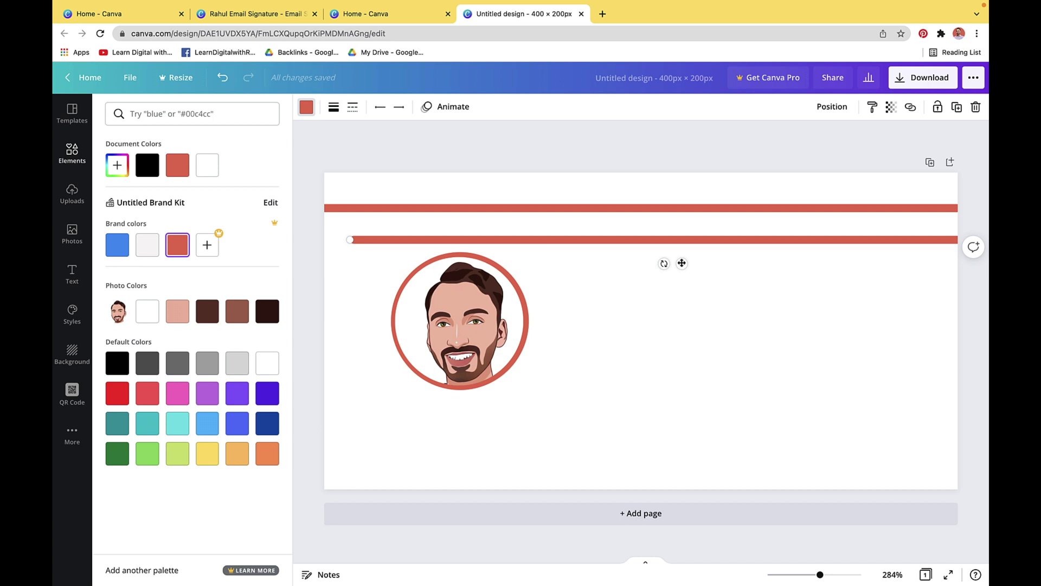
drag(682, 263, 645, 483)
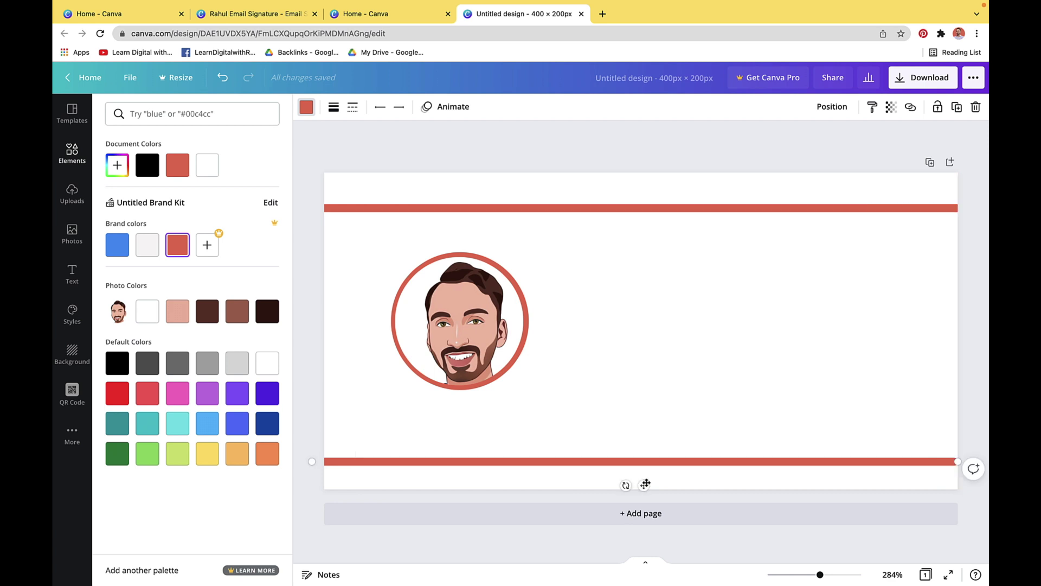
Add two more copies rotated vertical, placed near the left and right edges
key(ctrl+d)
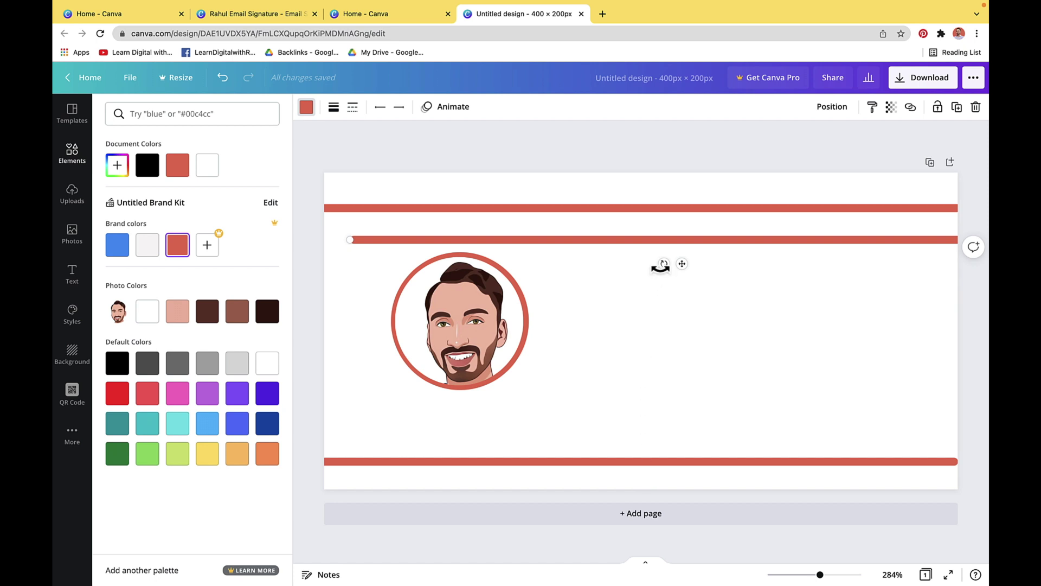
drag(661, 265, 699, 287)
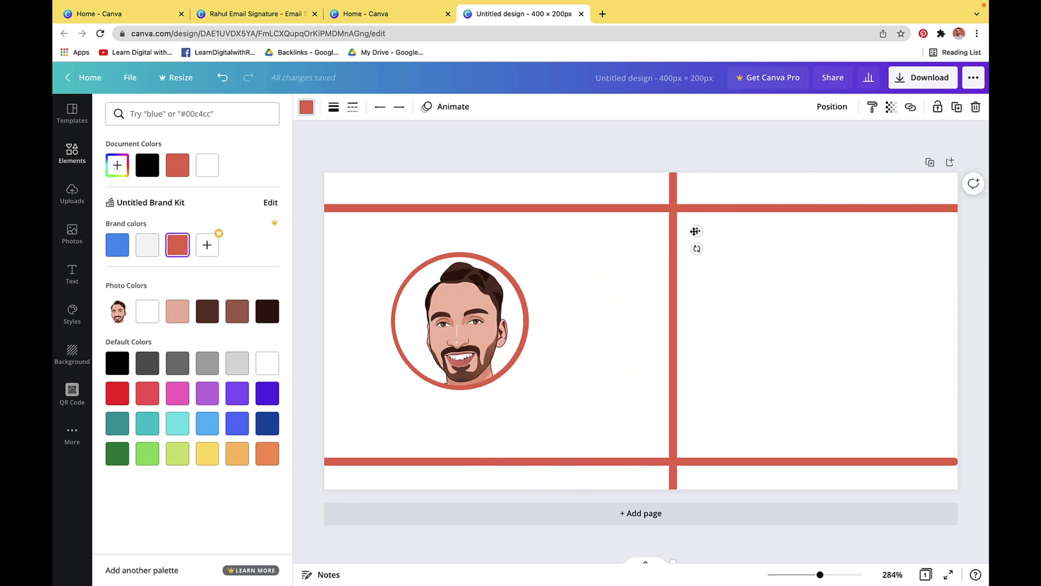
drag(696, 230, 383, 247)
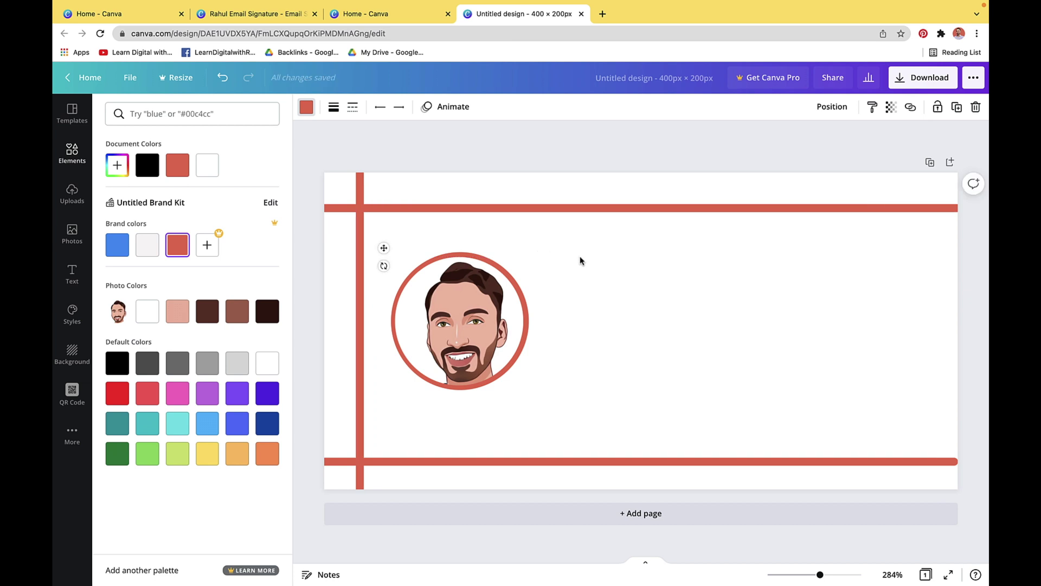
key(ctrl+v)
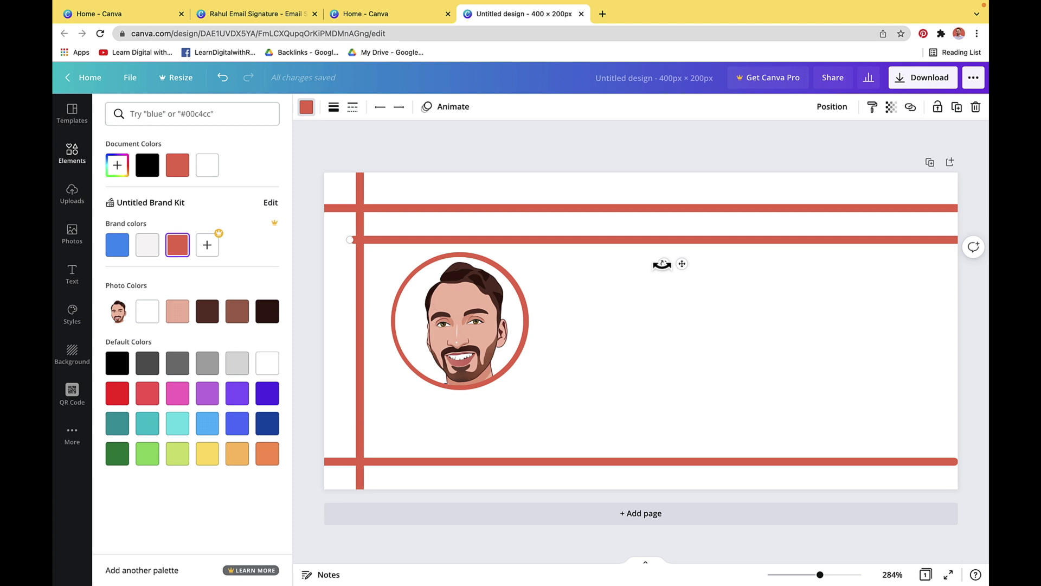
drag(662, 264, 836, 251)
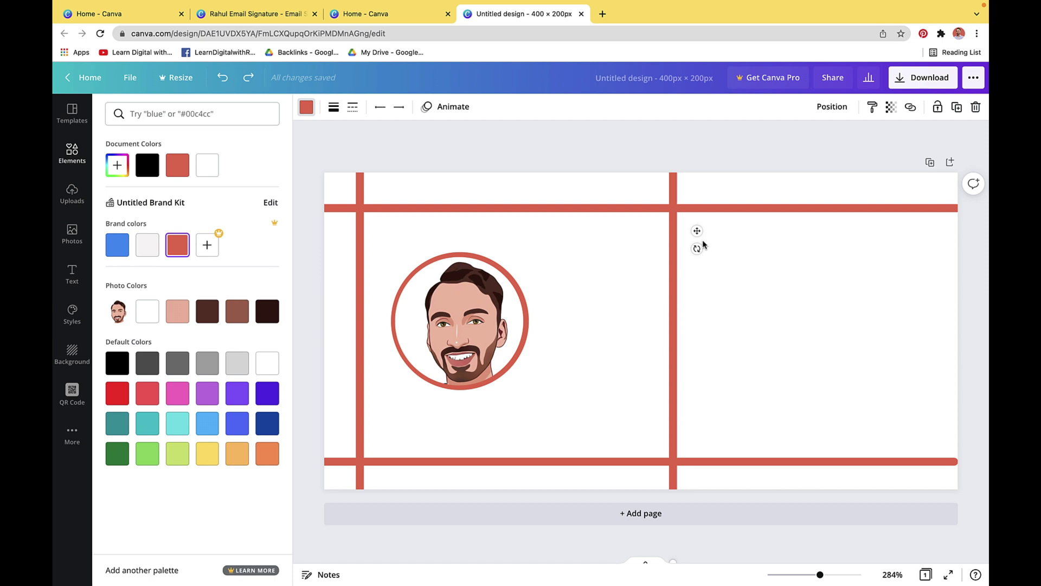
drag(696, 231, 941, 235)
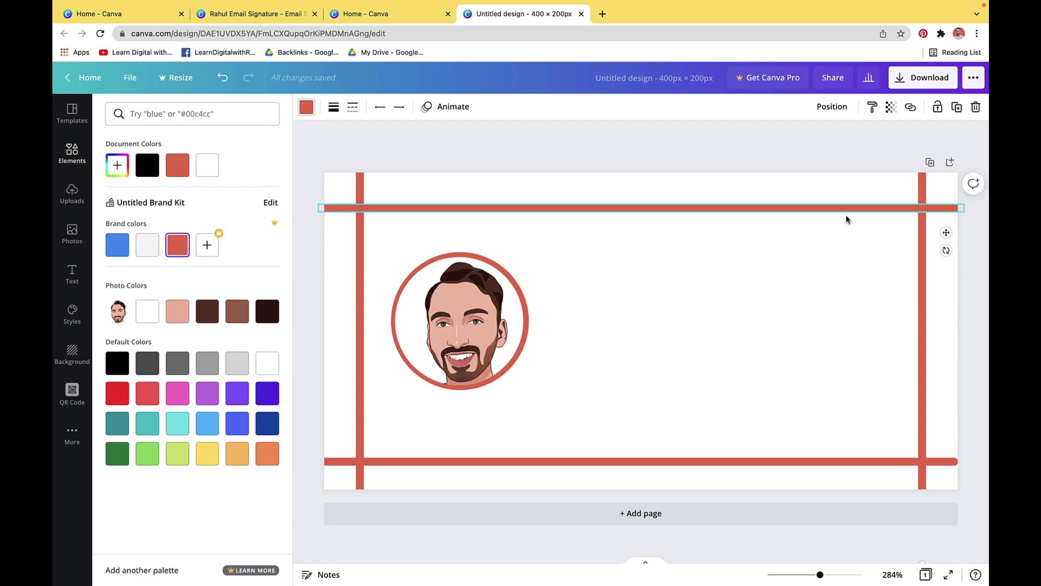
Add the person's name as an Eczar SemiBold heading, size 15, brand red, beside the portrait
click(70, 274)
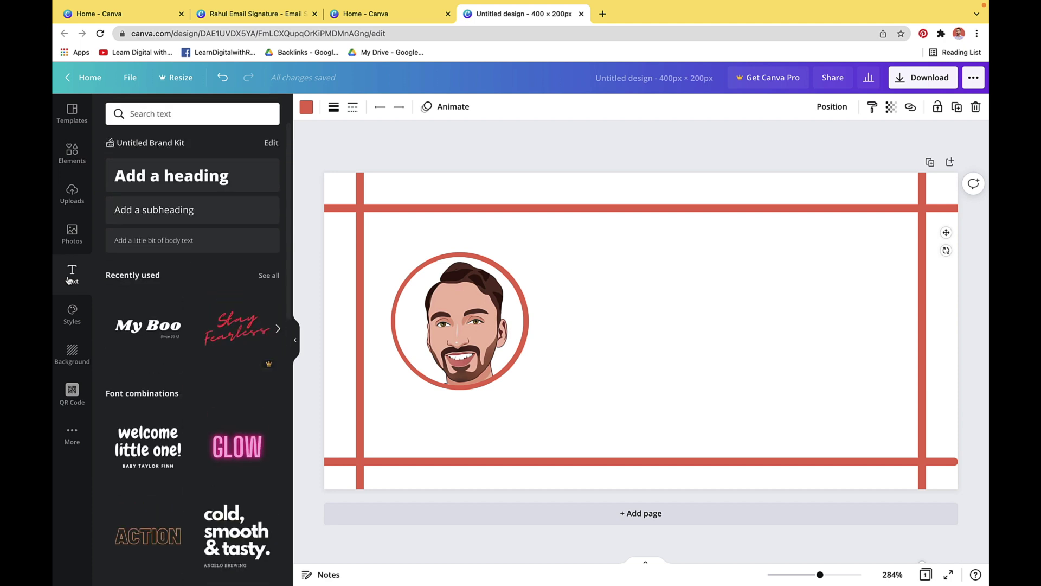
click(170, 183)
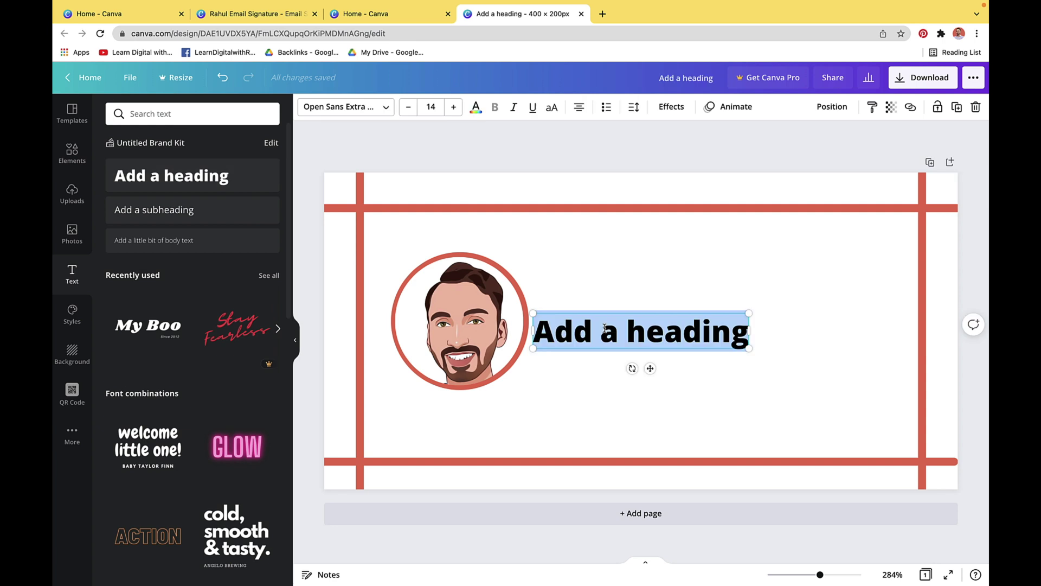
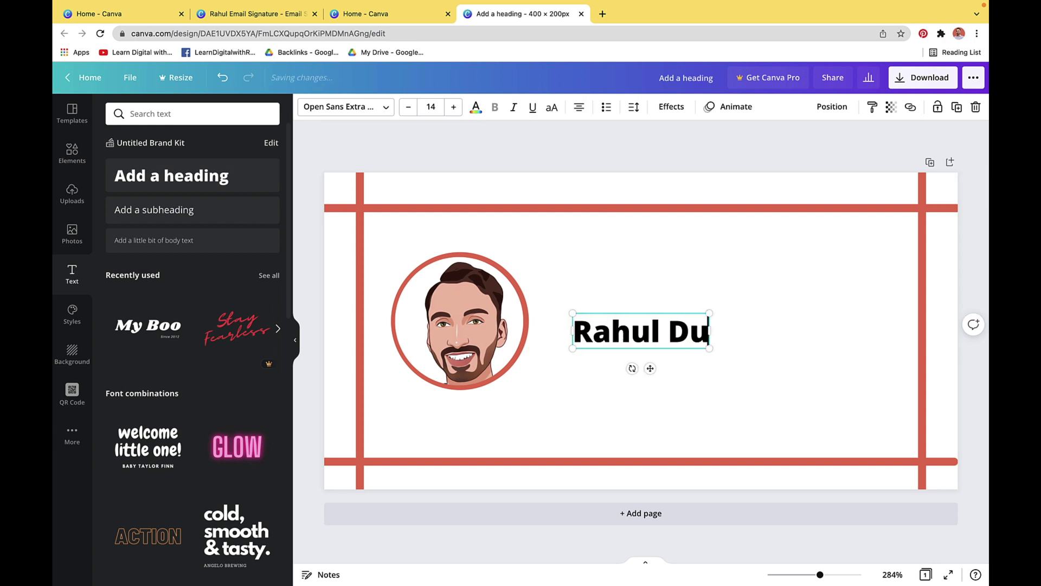
click(386, 110)
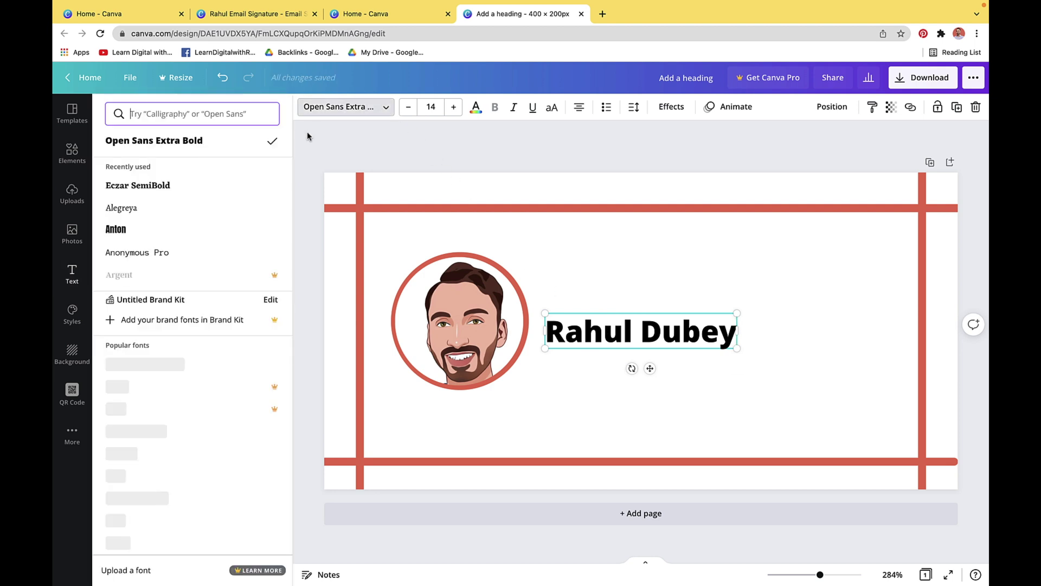
click(217, 185)
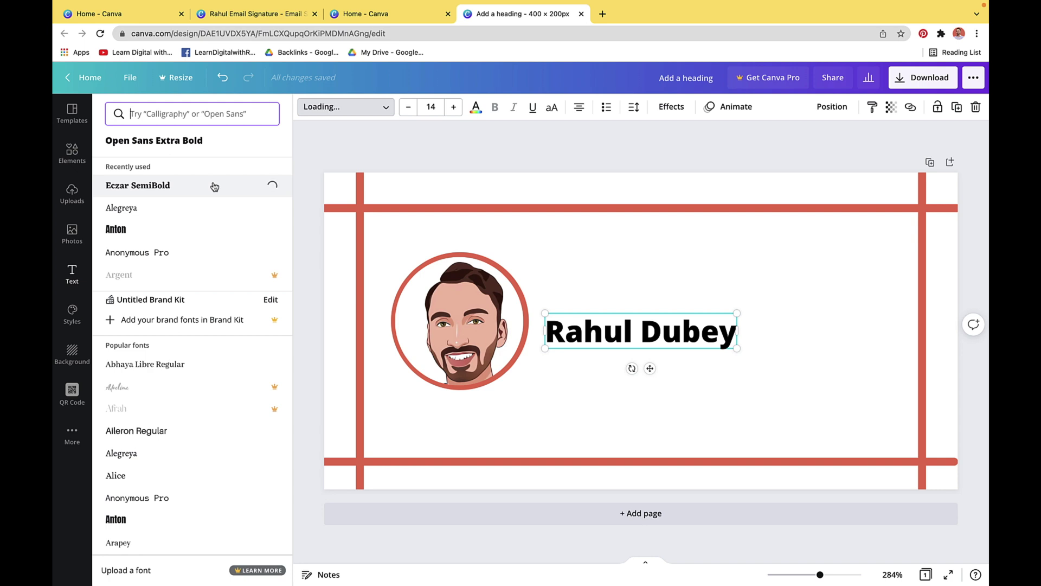
click(455, 108)
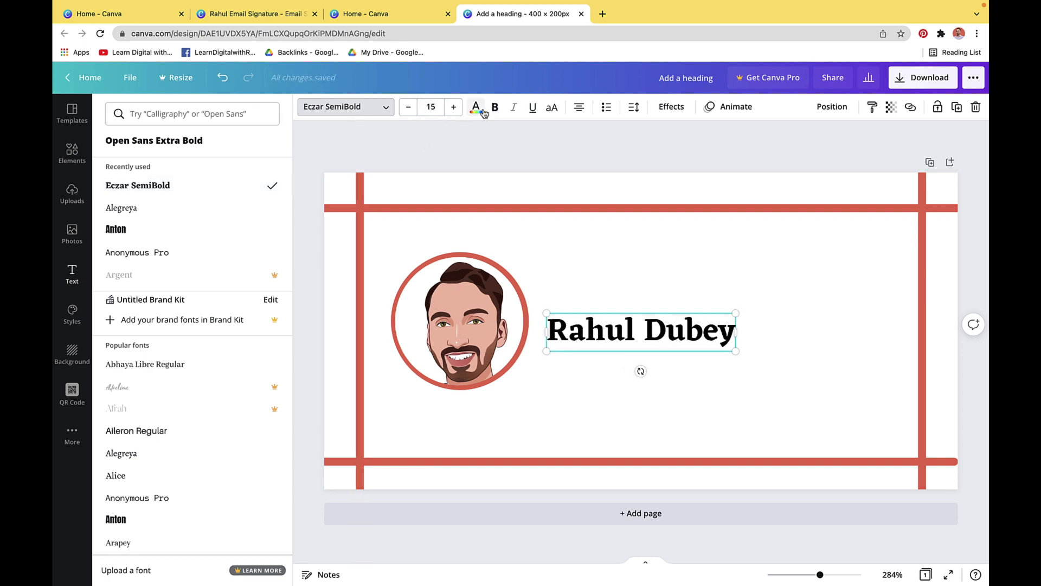
click(476, 108)
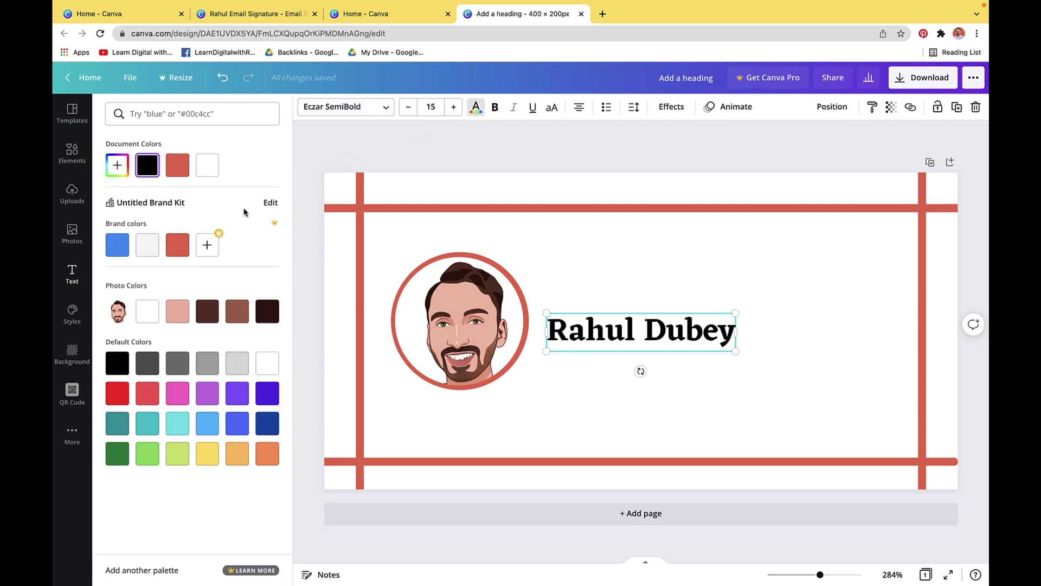
click(178, 245)
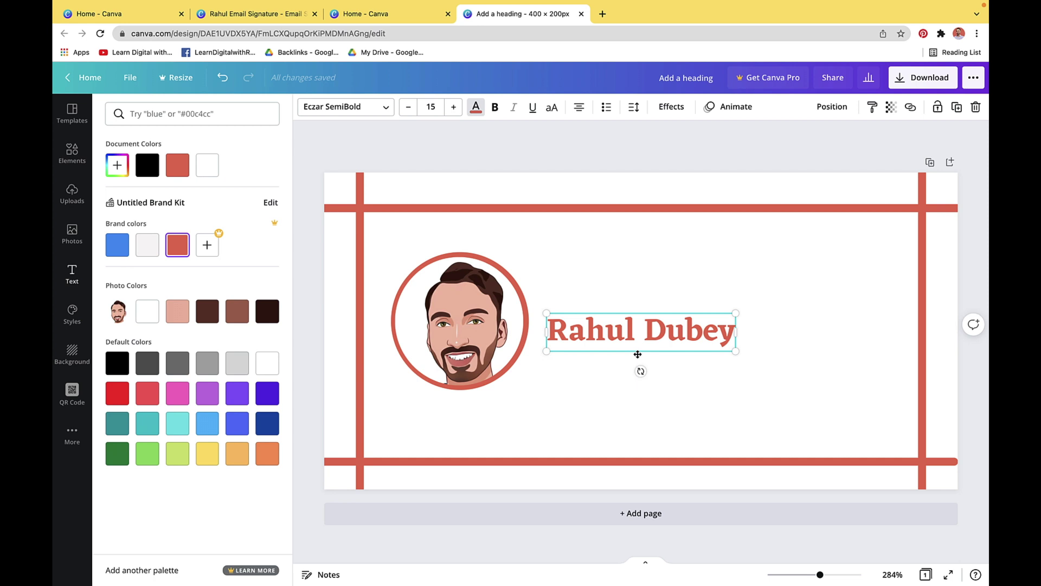
drag(637, 354, 635, 311)
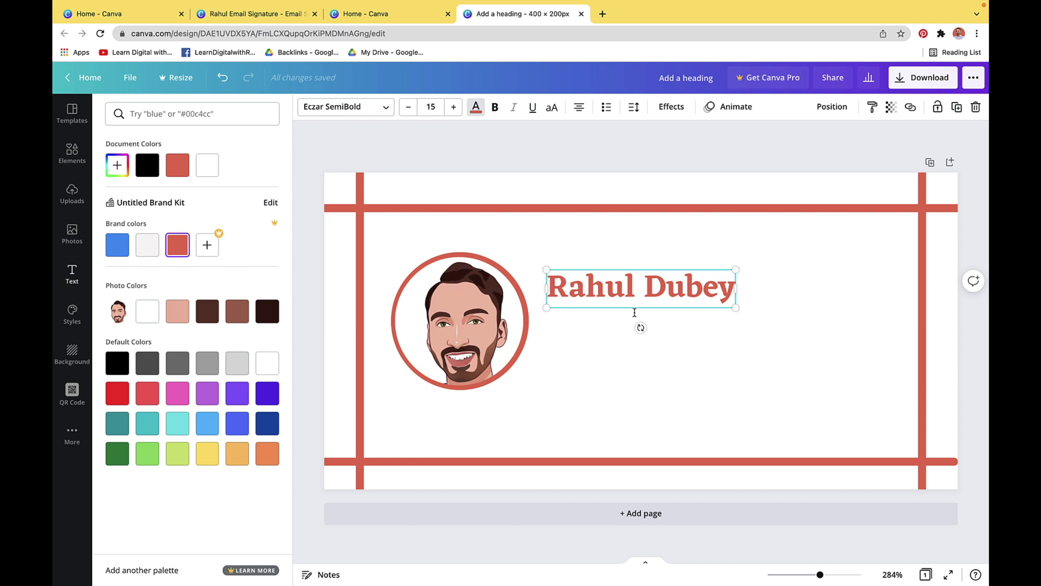
Add a bold subheading 'Digital Creator|TechReviewPro', widened to fit on one line under the name
click(71, 283)
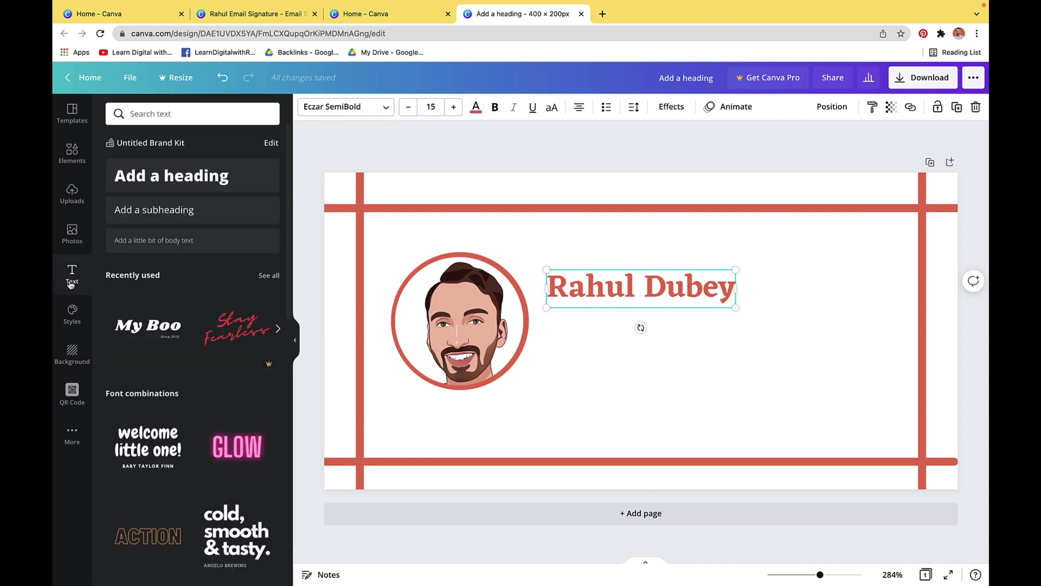
click(153, 211)
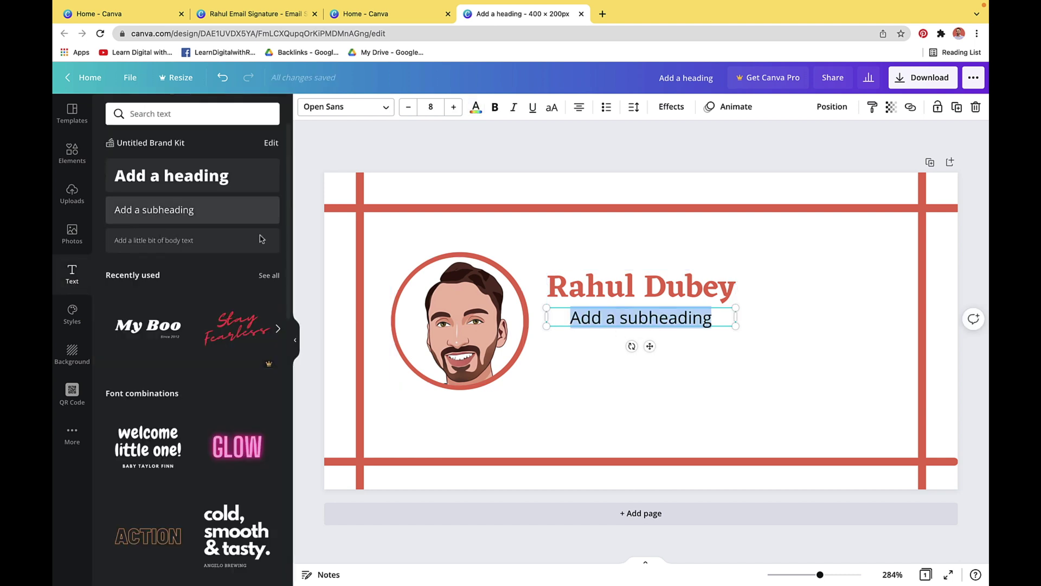
click(494, 109)
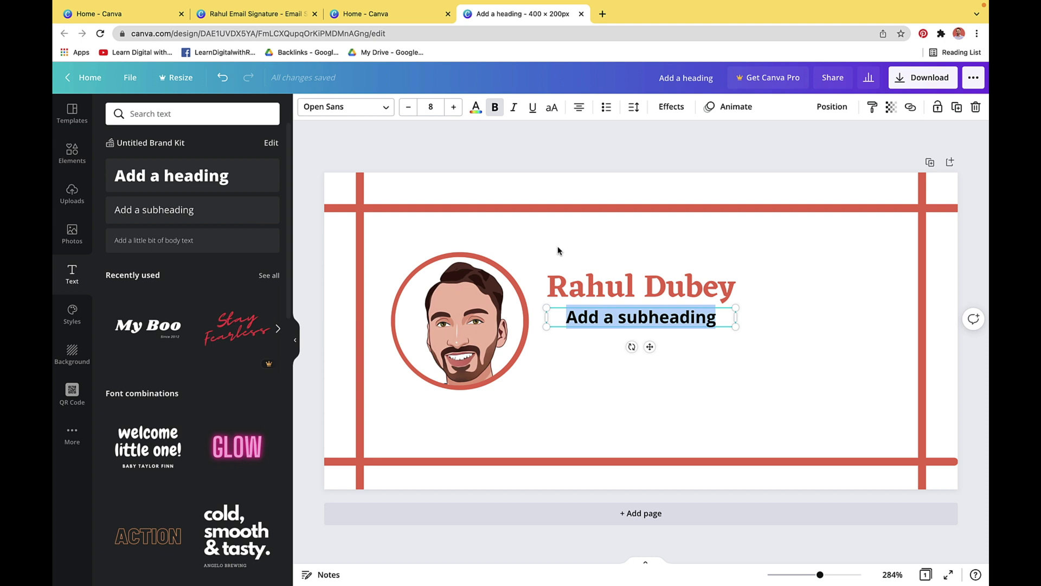
text(Digital Creator |)
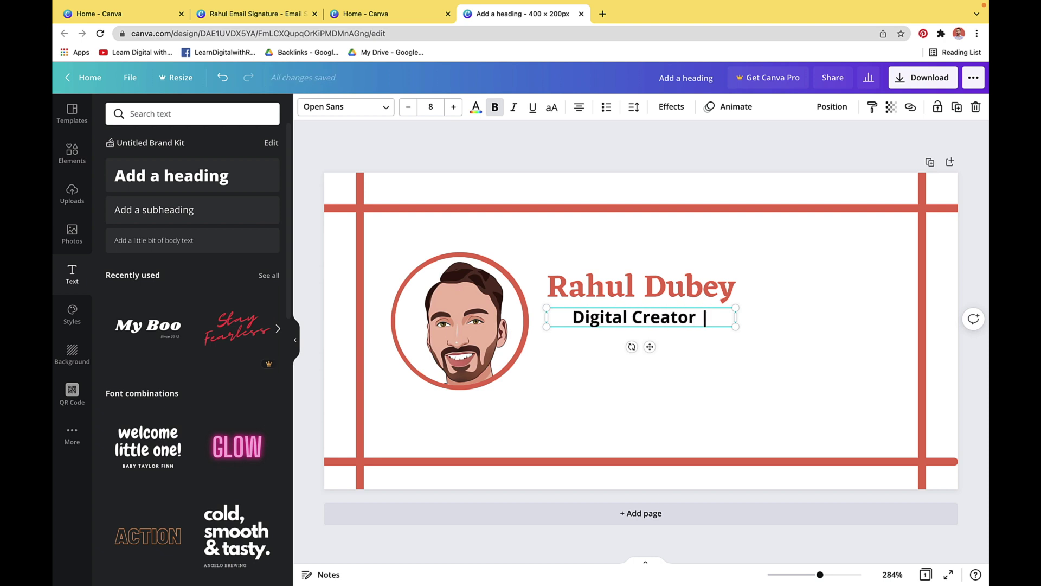
key(BackSpace)
text(|TechReviewPro)
drag(734, 337, 813, 338)
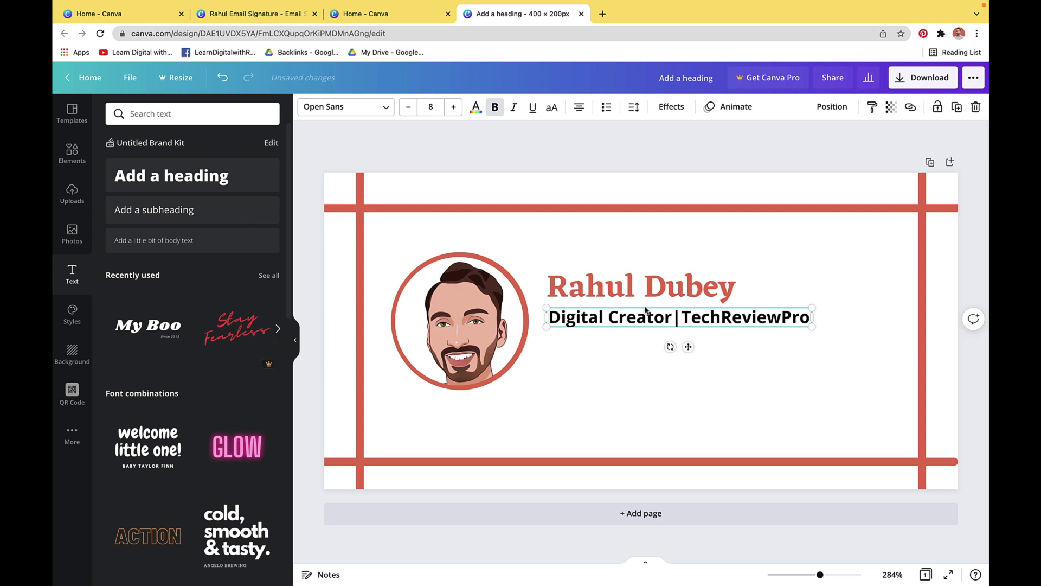
click(63, 157)
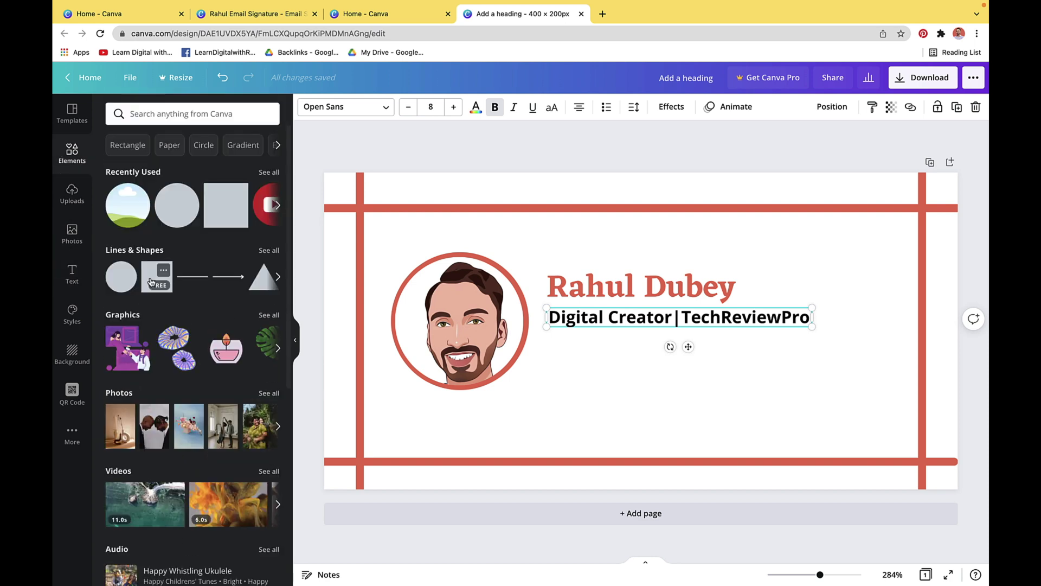
Add a red rectangle band behind the subheading and make the subheading text white
click(152, 280)
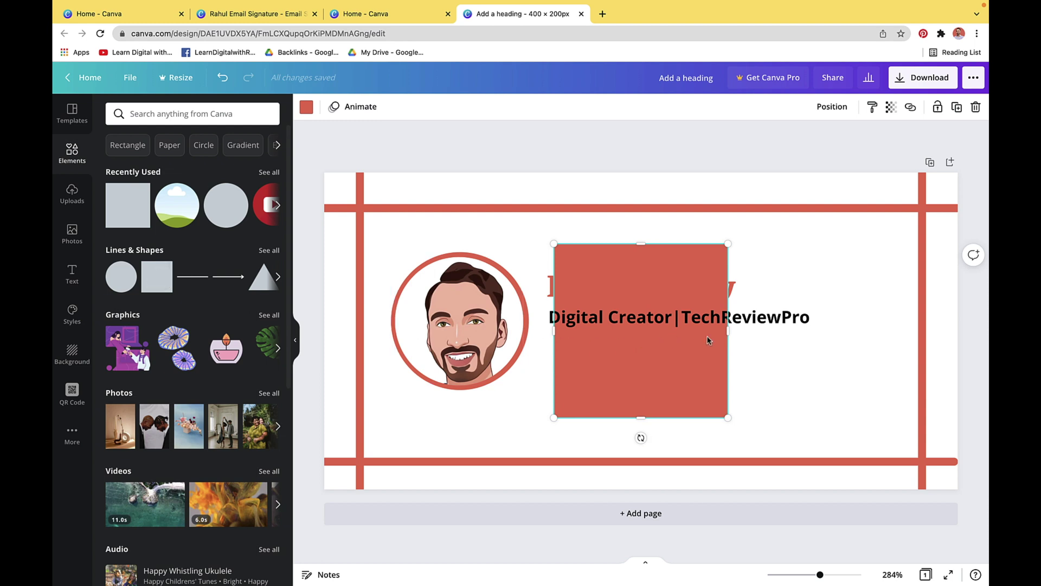
drag(727, 334, 812, 333)
drag(549, 333, 552, 333)
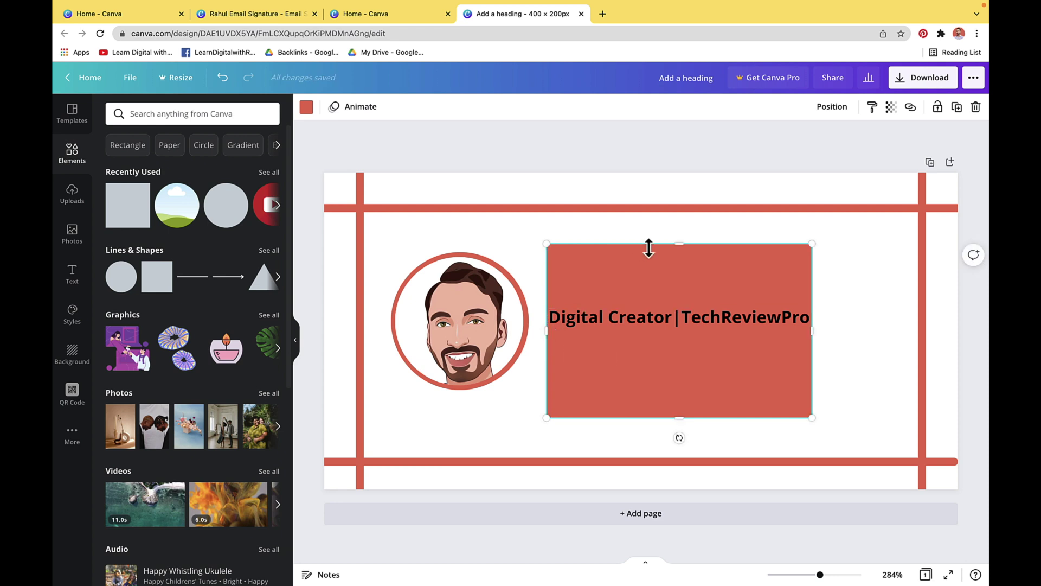
drag(679, 244, 678, 300)
drag(678, 418, 679, 305)
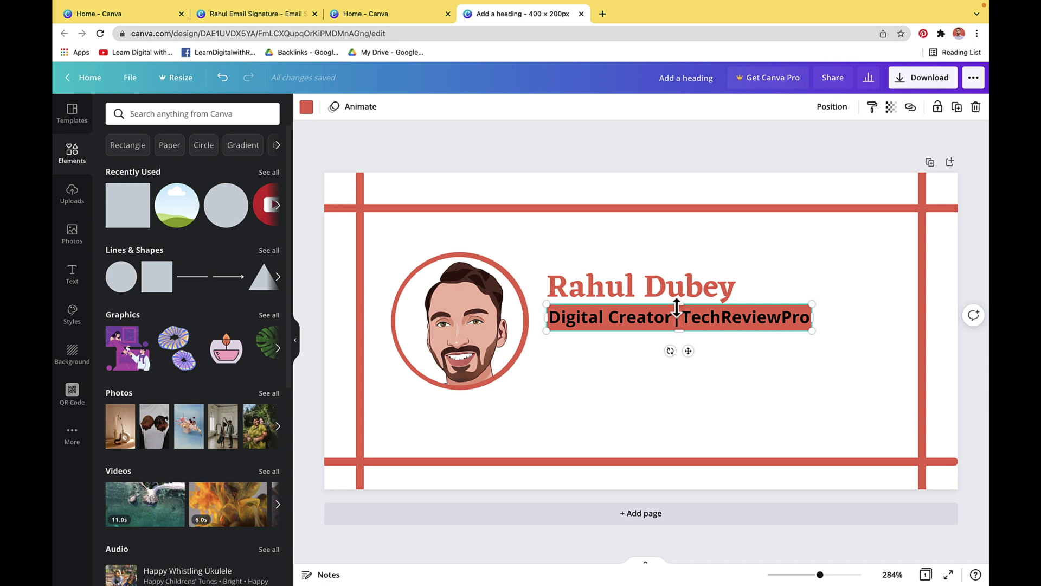
click(675, 321)
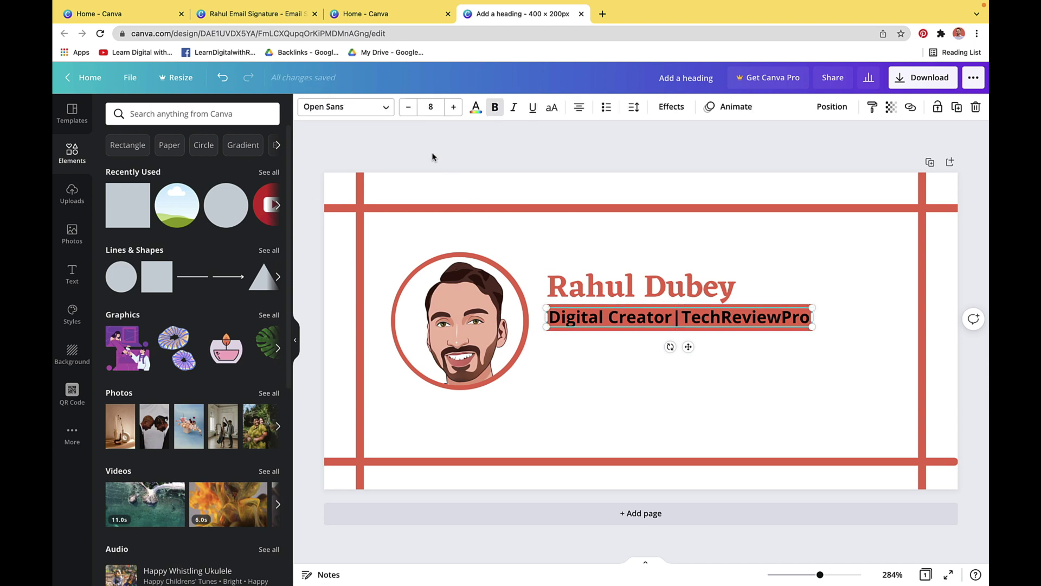
click(476, 107)
click(144, 244)
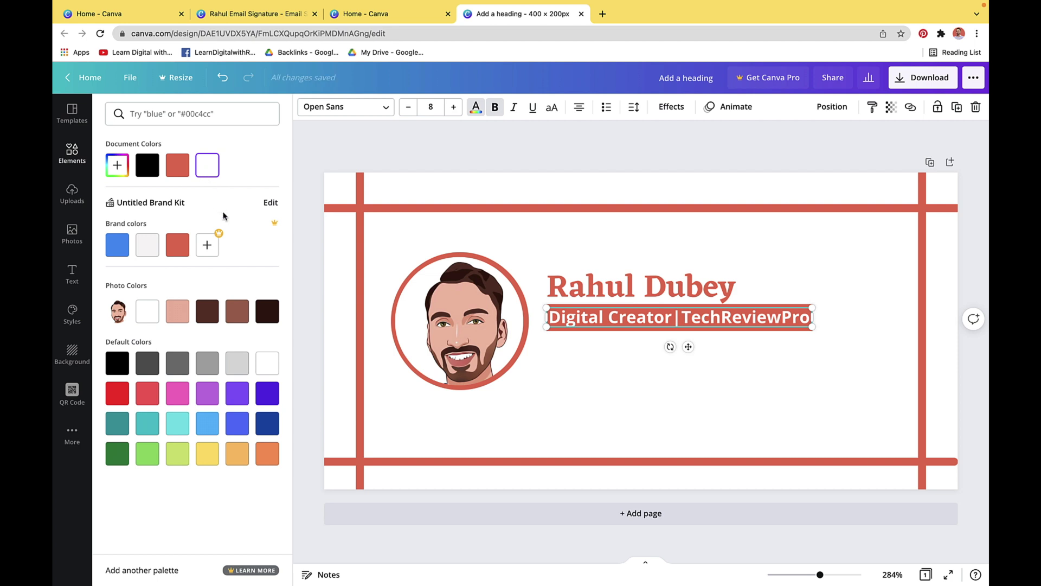
Enlarge the subtitle to size 10, widen the red band to cover it, and nudge the name up
click(454, 108)
click(454, 108)
drag(811, 333, 878, 330)
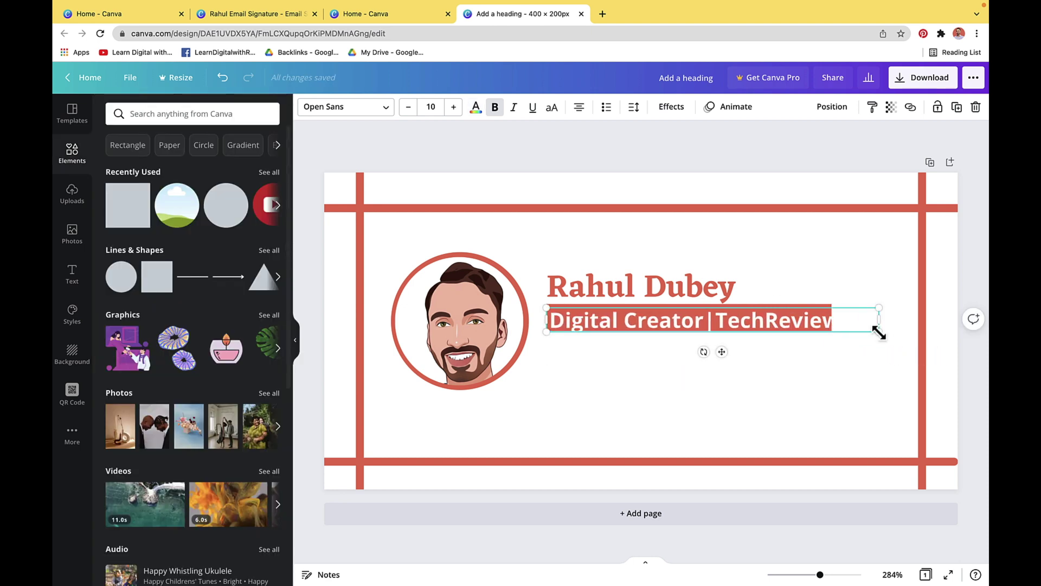
click(857, 324)
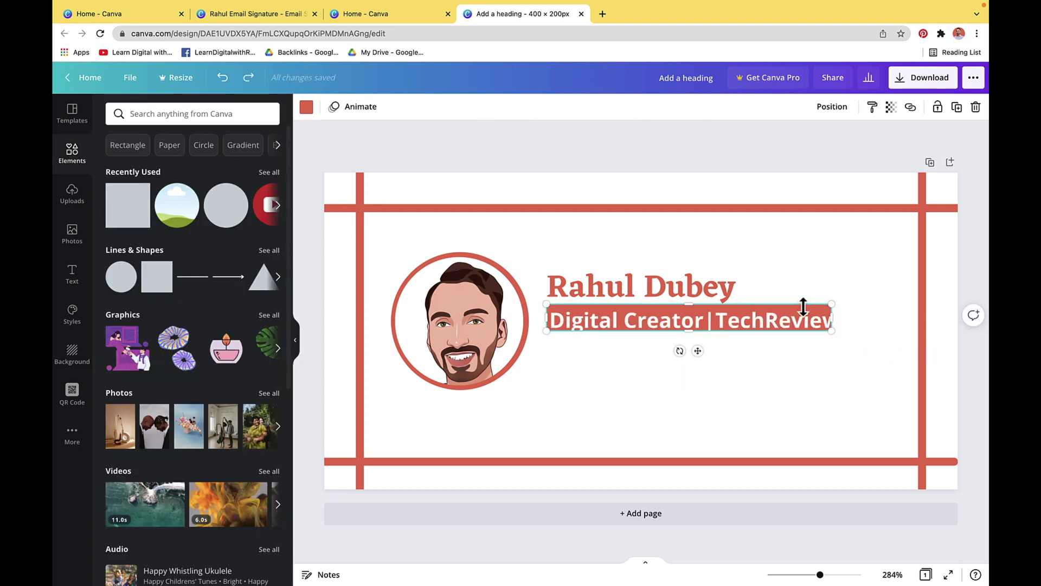
drag(832, 317, 878, 323)
drag(712, 330, 706, 332)
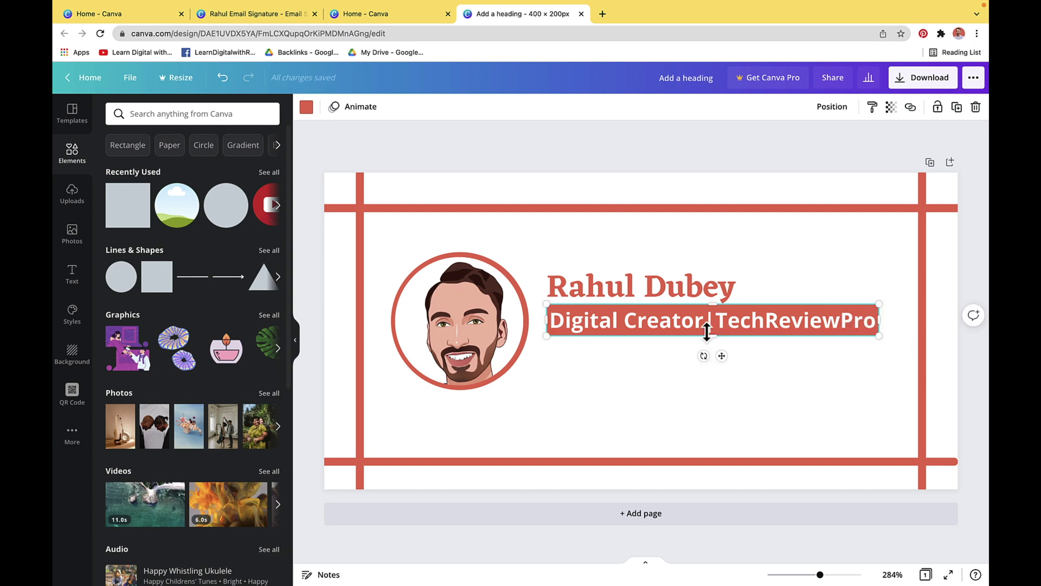
click(682, 291)
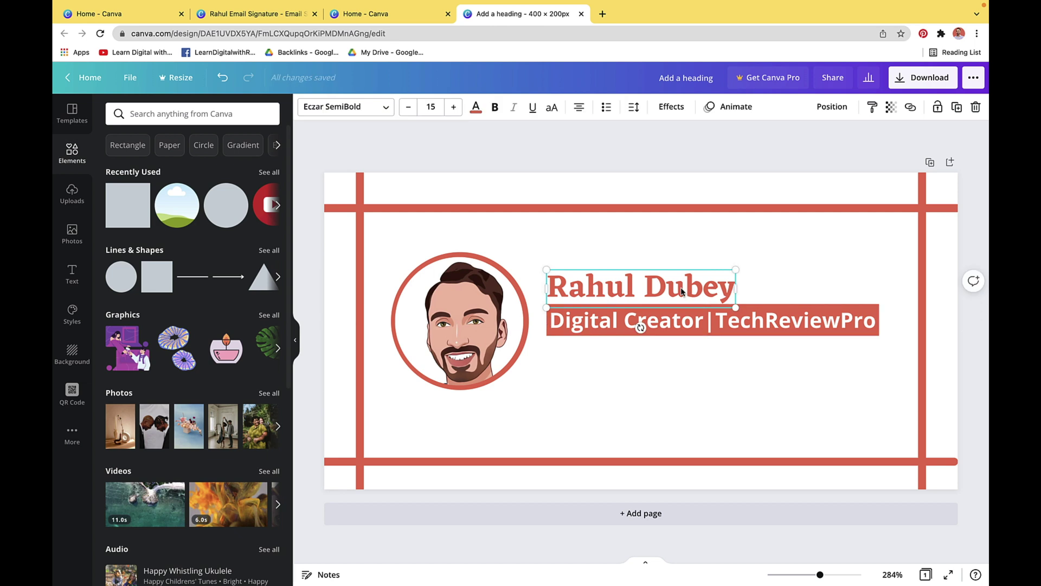
drag(683, 291, 683, 287)
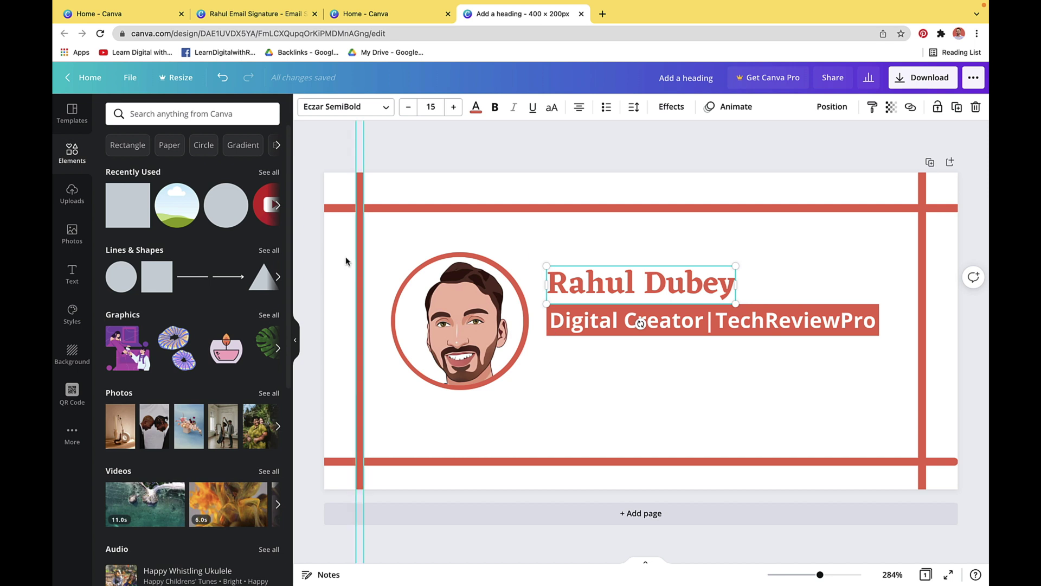
Add the outlined globe from a 'website' elements search, shrink it to 30×30, and place it under the subtitle's left edge
click(149, 117)
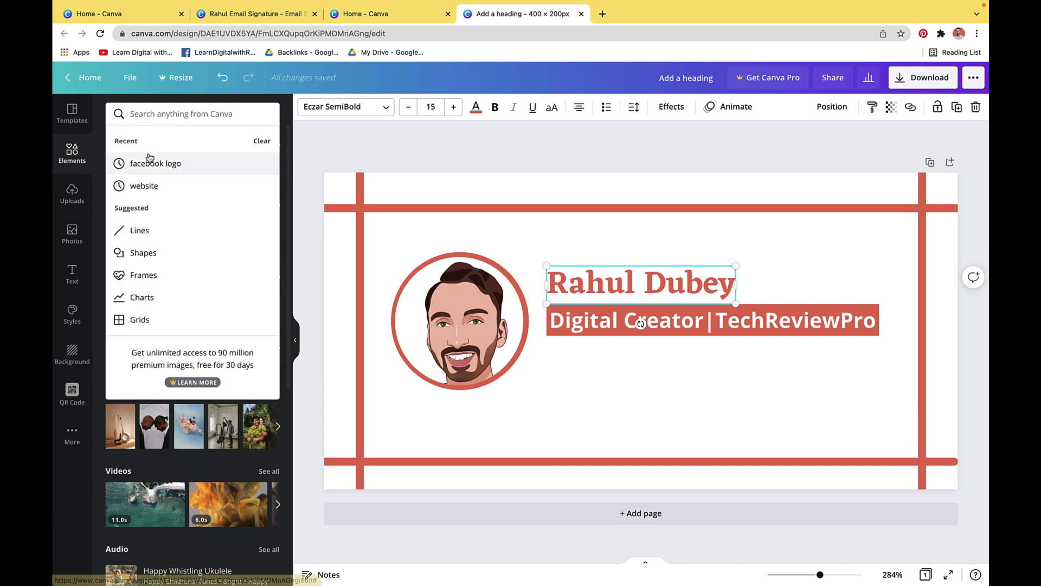
text(website)
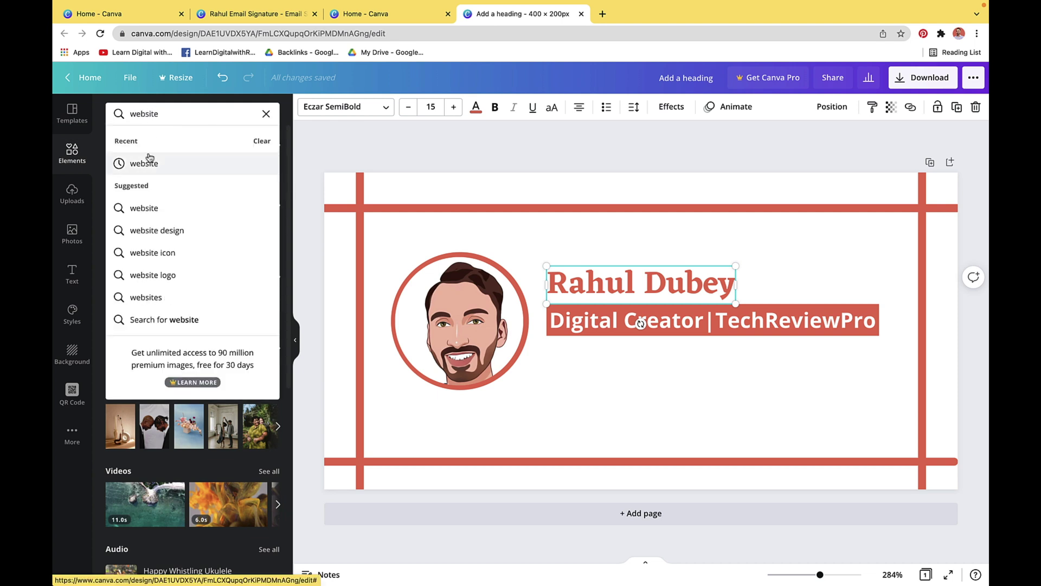
click(146, 159)
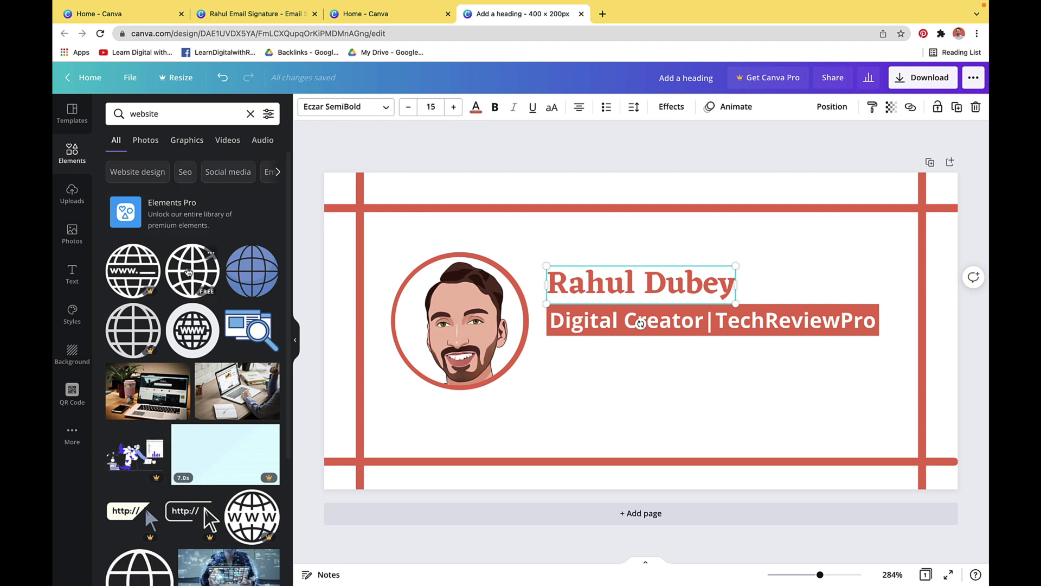
click(188, 271)
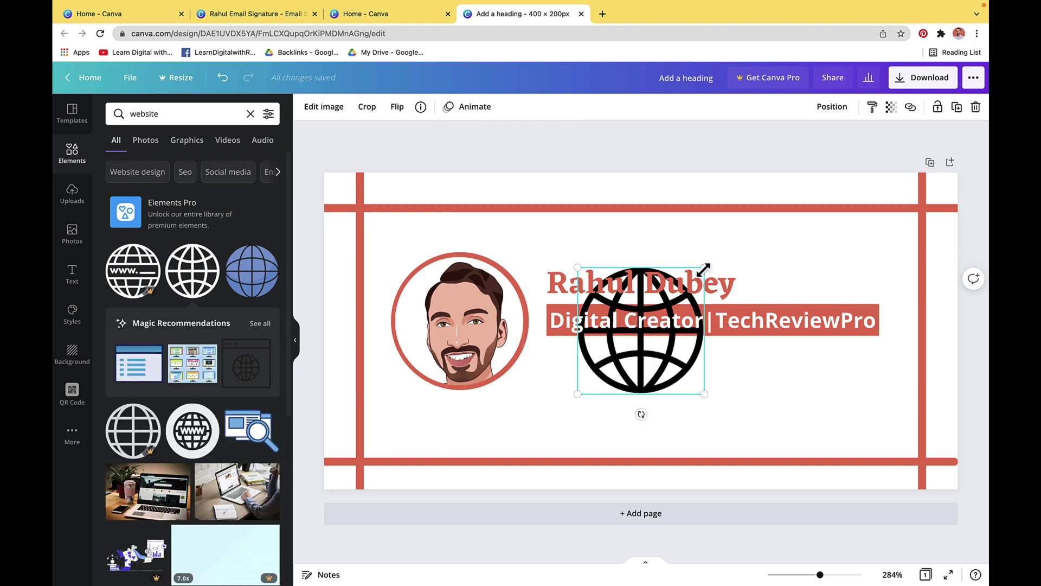
drag(695, 275, 602, 362)
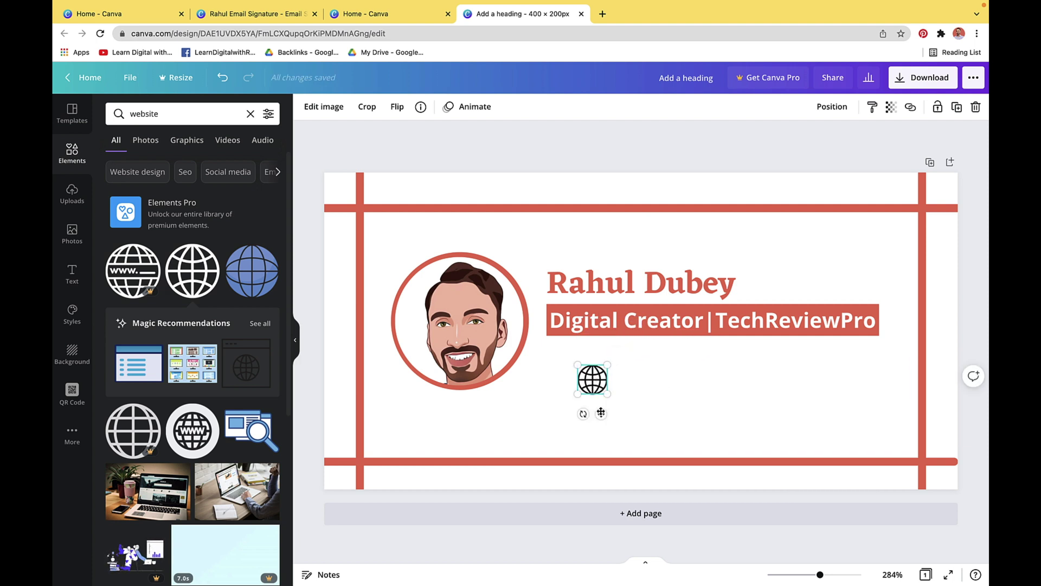
drag(601, 412, 570, 390)
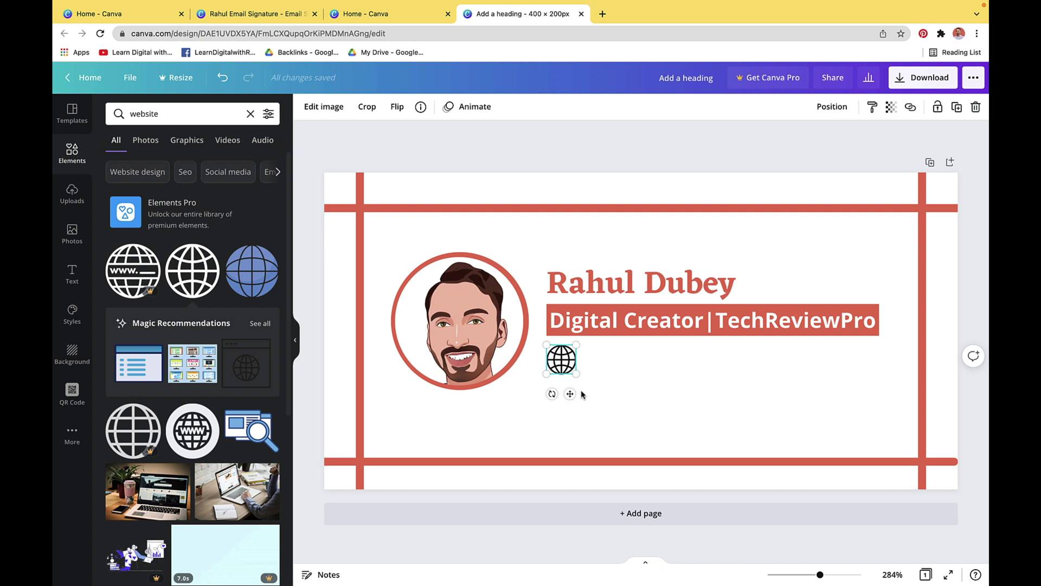
click(73, 273)
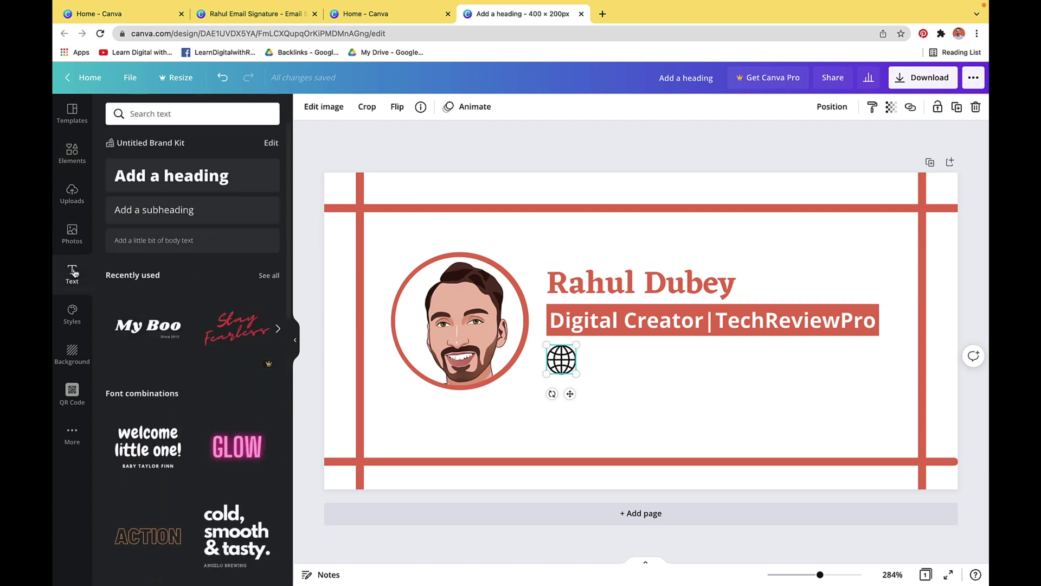
Add a bold subheading reading 'Website: TechReviewPro.com' and line it up beside the globe icon
key(ctrl+z)
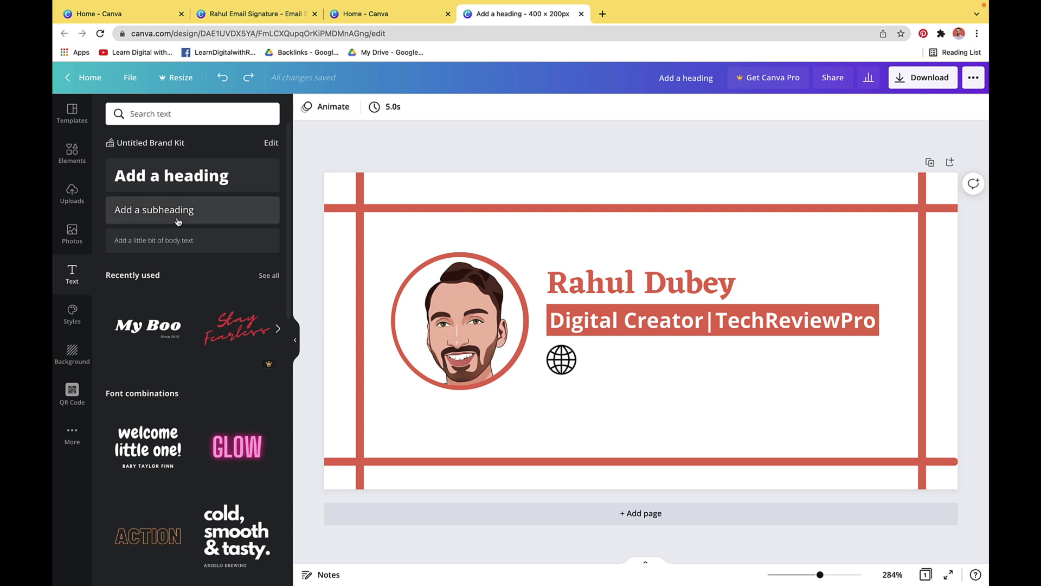
click(176, 219)
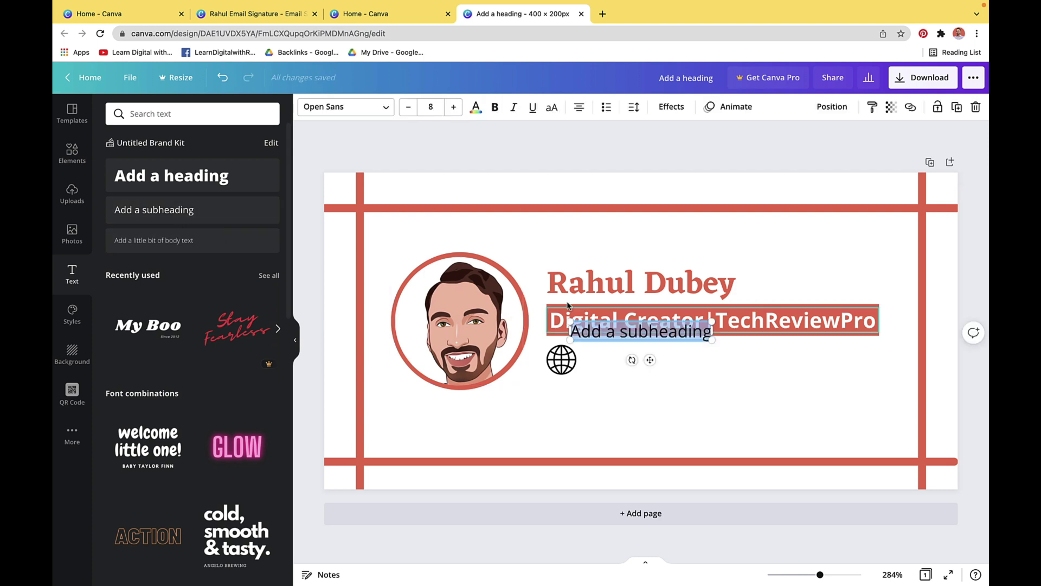
click(494, 107)
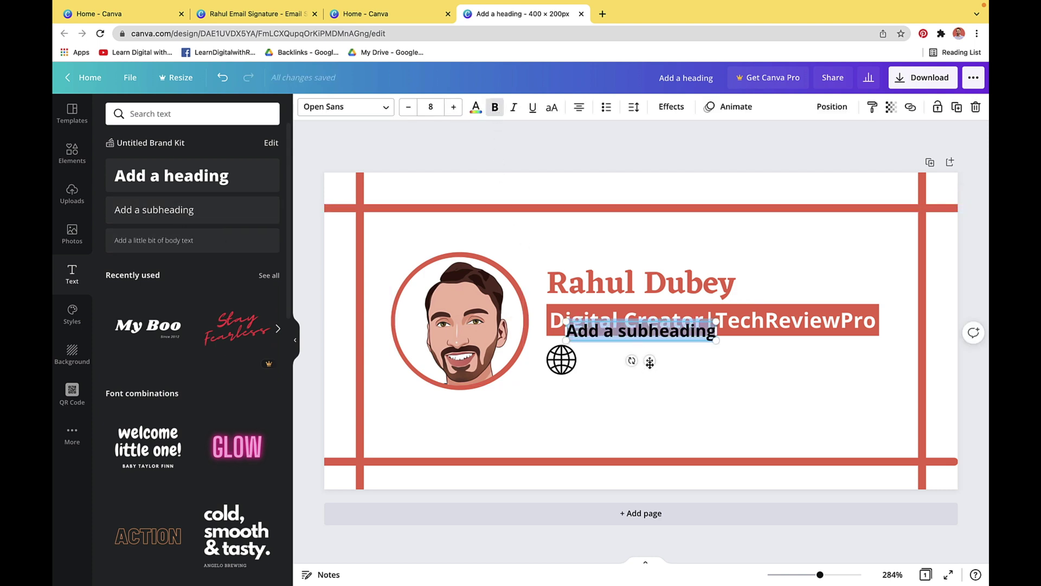
drag(650, 361, 667, 389)
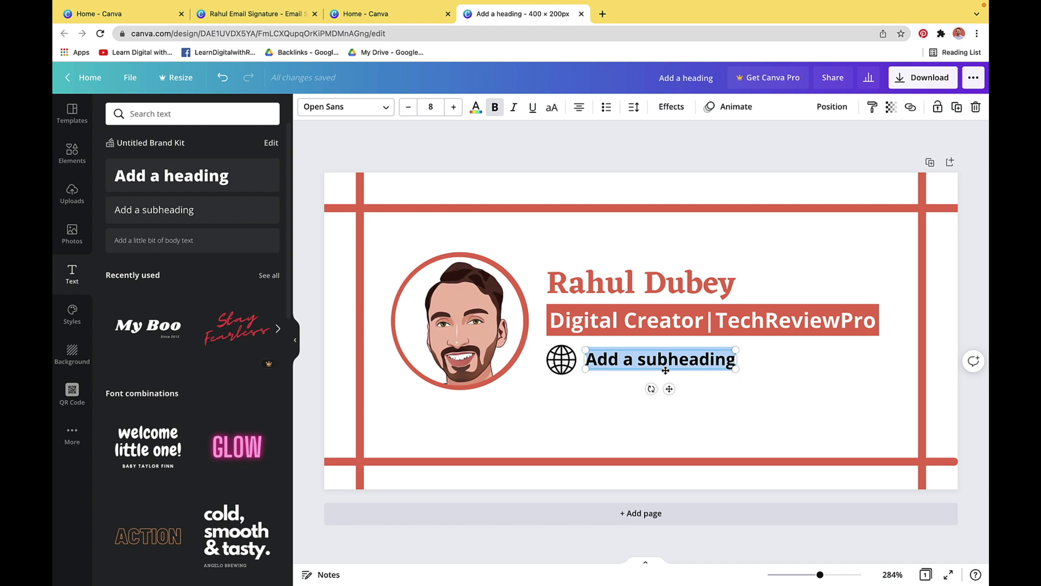
text(www)
key(BackSpace)
key(BackSpace)
key(BackSpace)
text(Website: TechReviewPro.com)
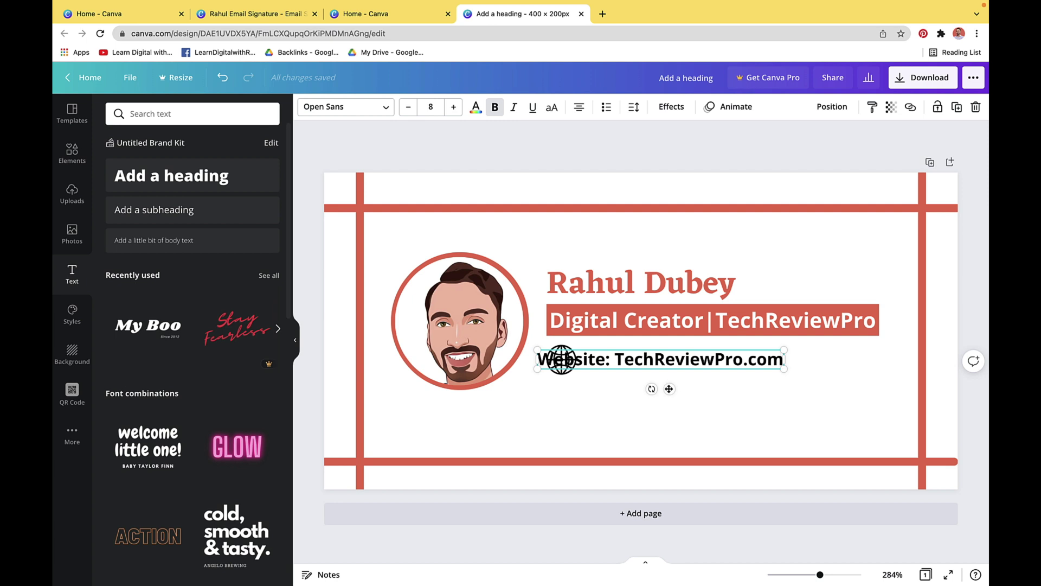
drag(671, 388, 721, 388)
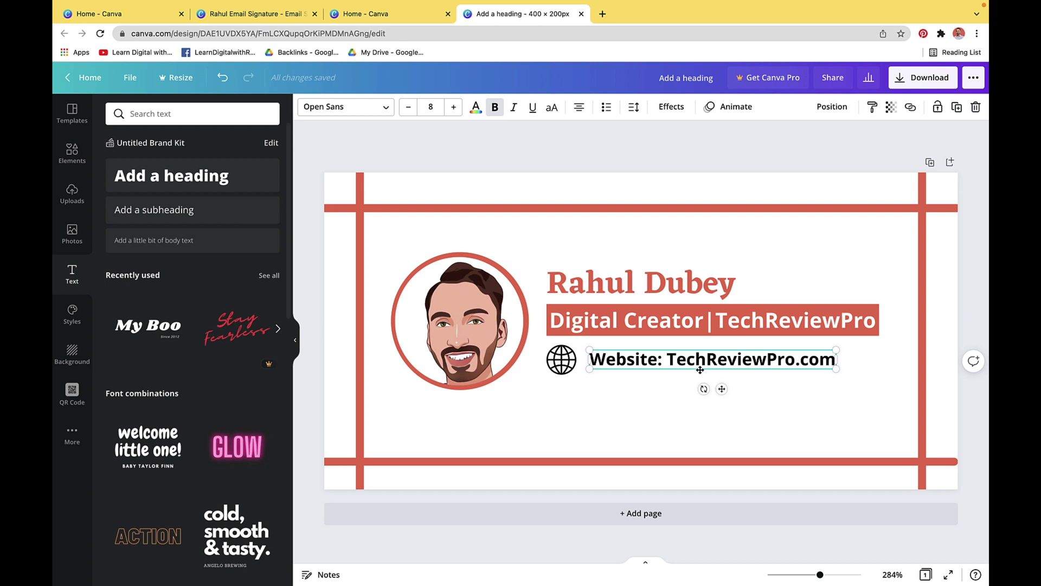
click(76, 154)
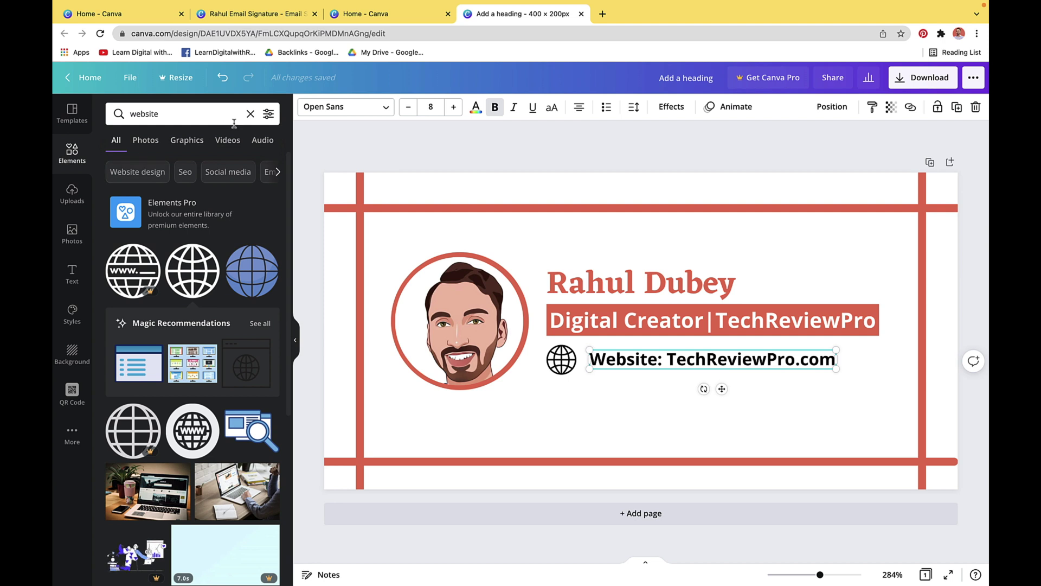
Add a square shape and resize it into a band behind the website text
click(250, 114)
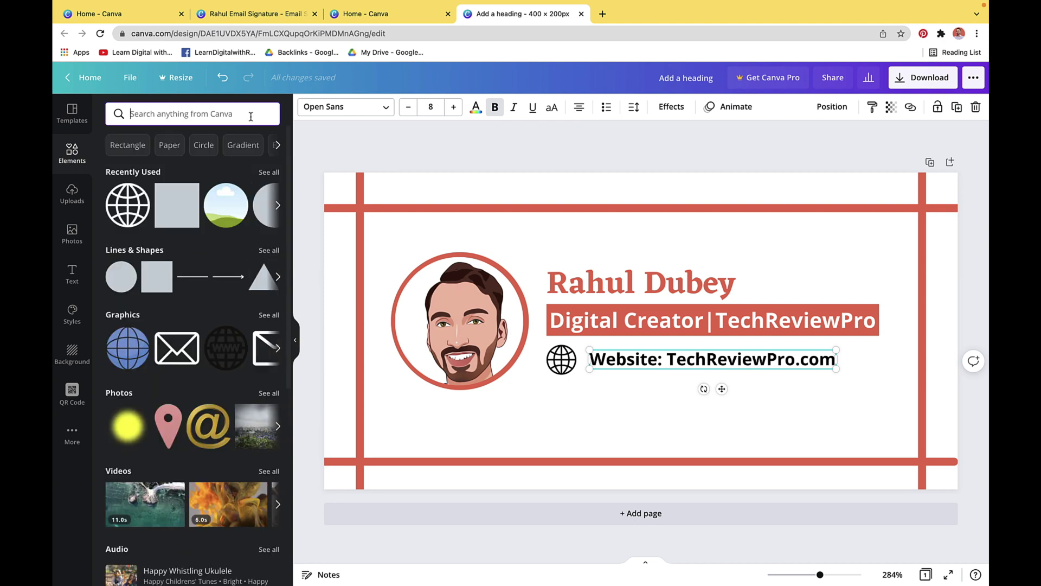
click(149, 279)
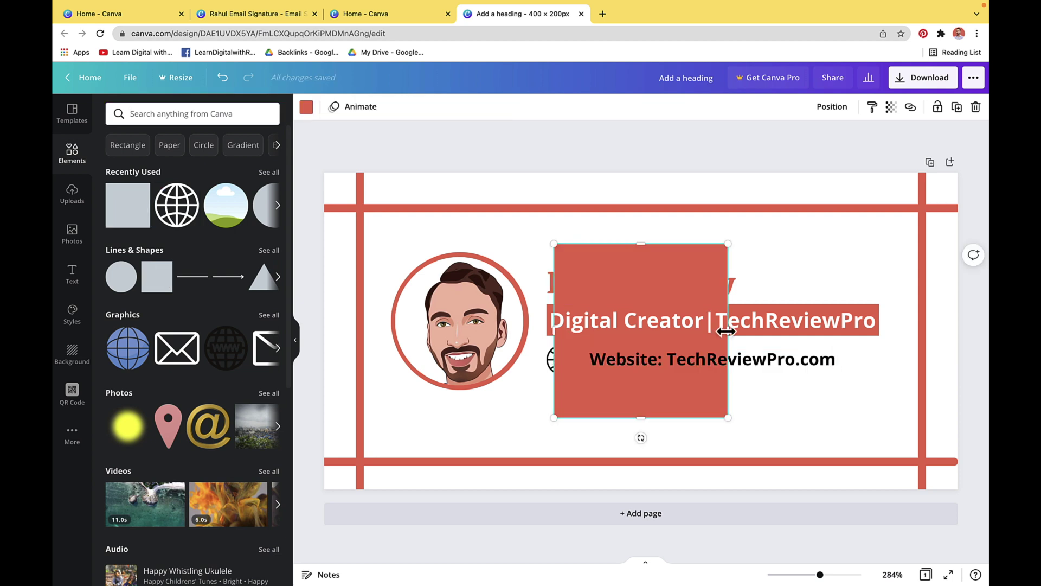
drag(726, 331, 847, 355)
drag(701, 244, 705, 342)
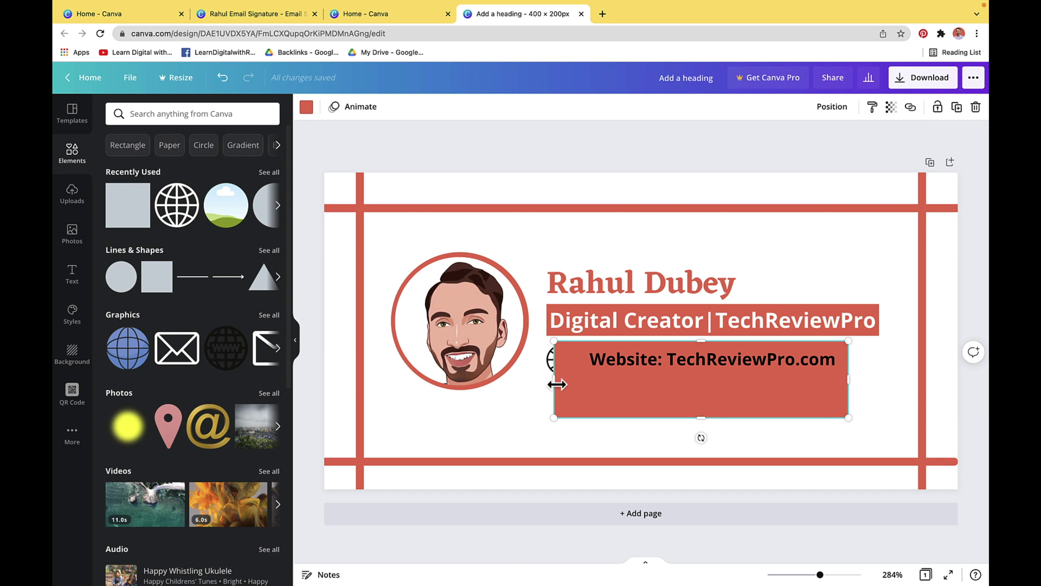
drag(554, 383, 586, 382)
drag(715, 417, 714, 378)
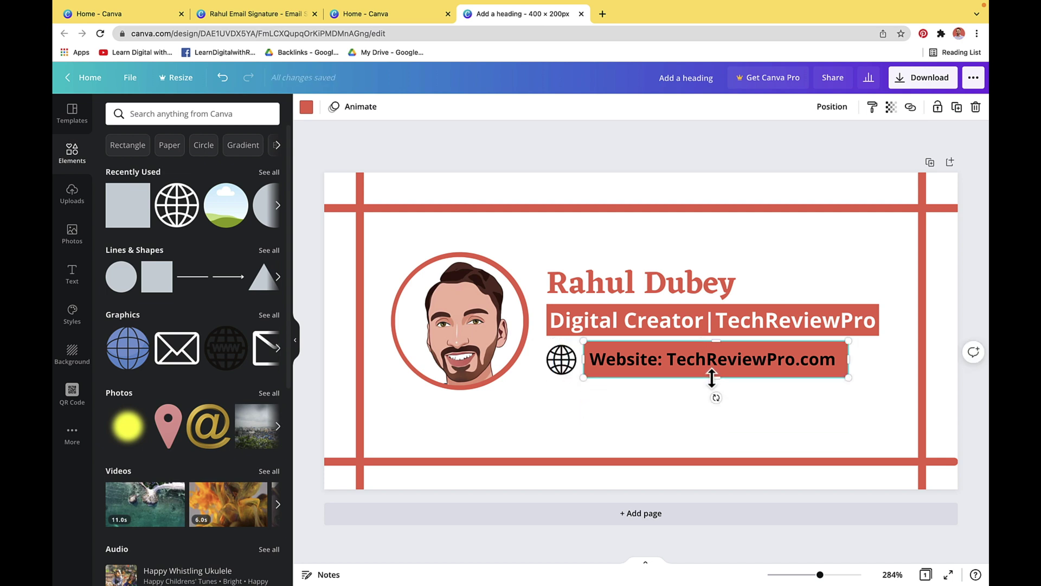
drag(849, 362, 879, 362)
drag(775, 362, 795, 363)
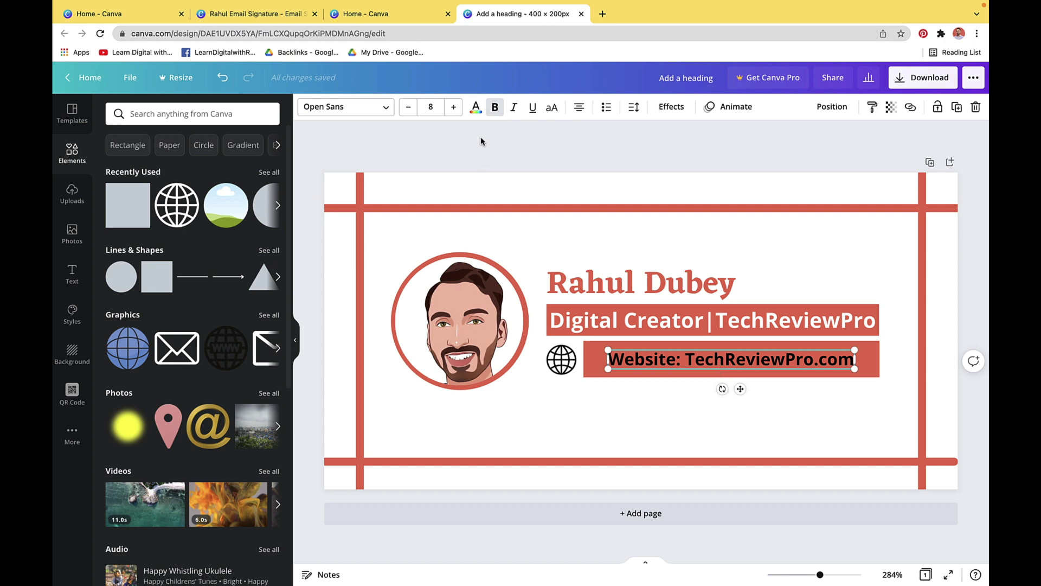
Colour the website text red and the band behind it light grey
click(476, 108)
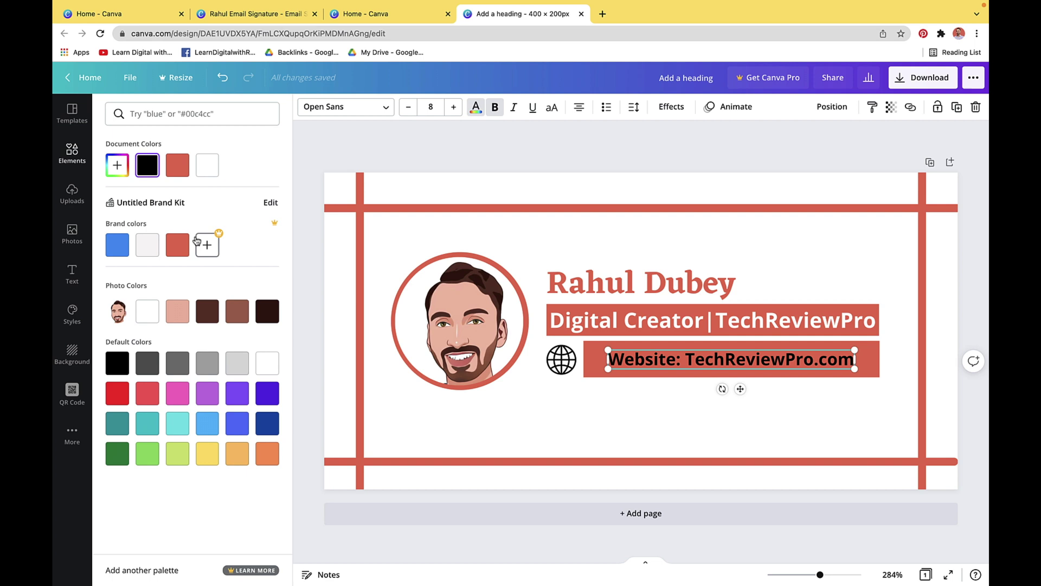
click(179, 247)
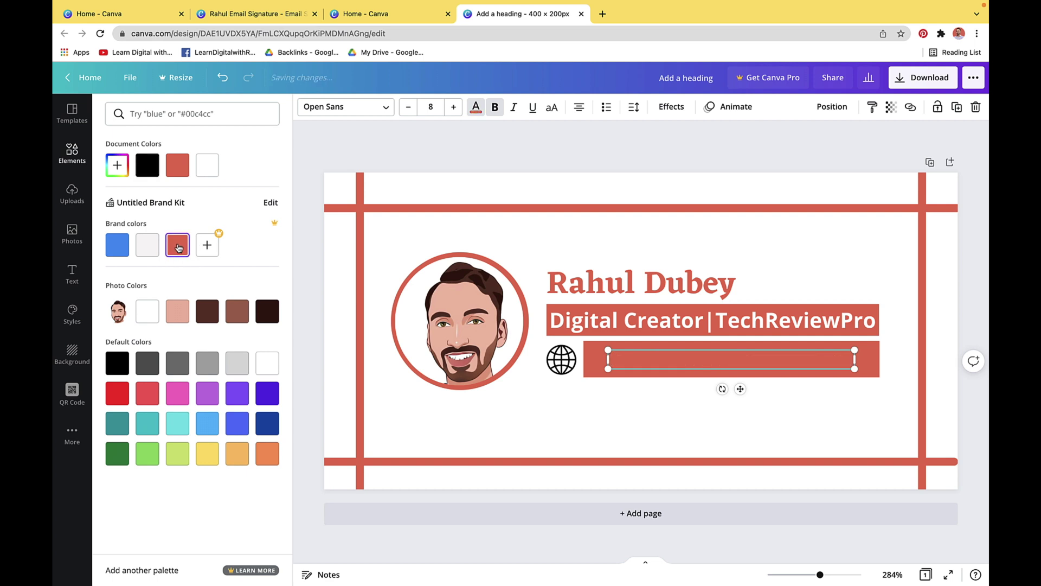
click(589, 361)
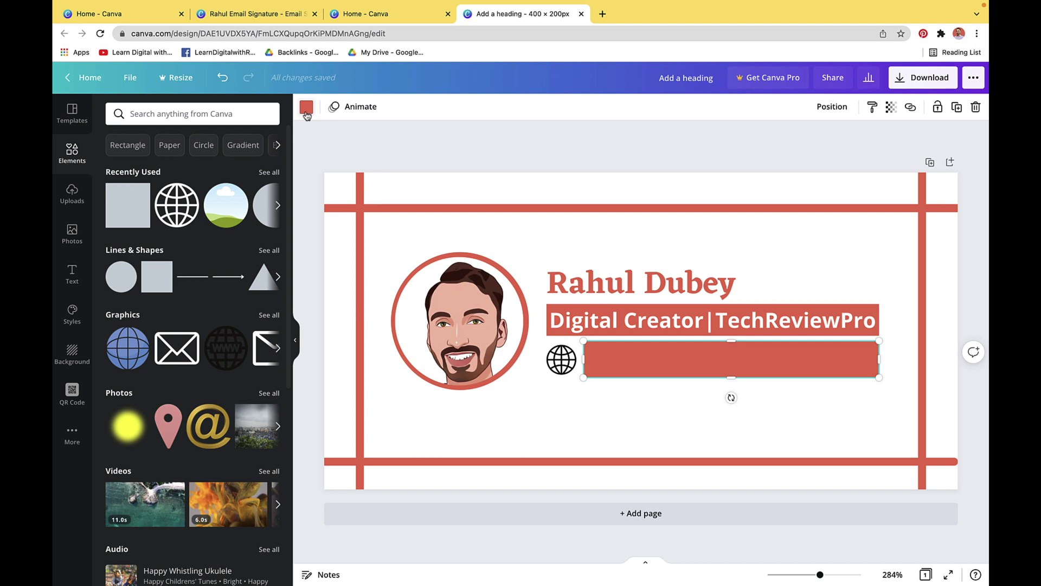
click(306, 108)
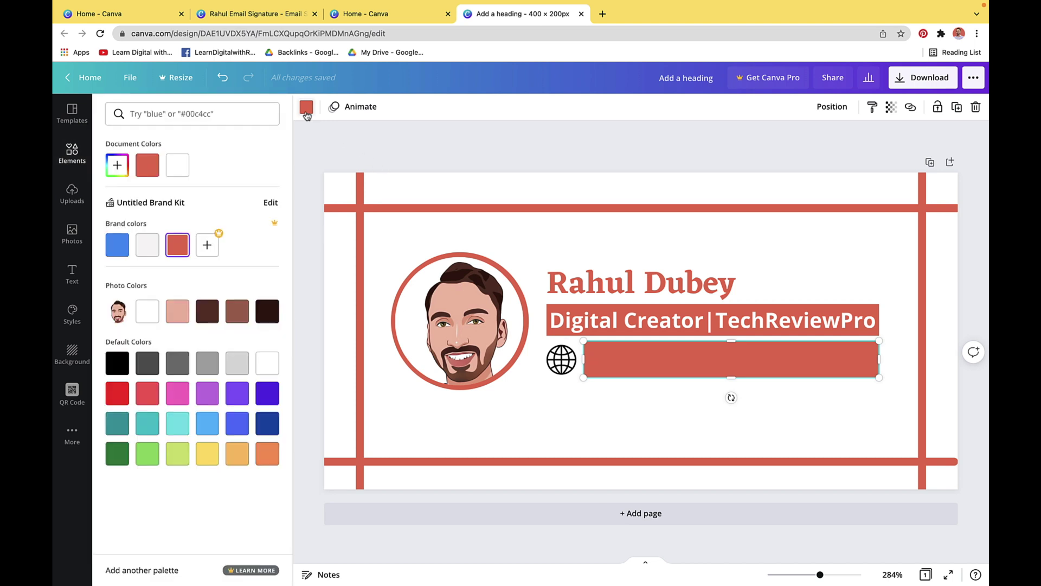
click(148, 244)
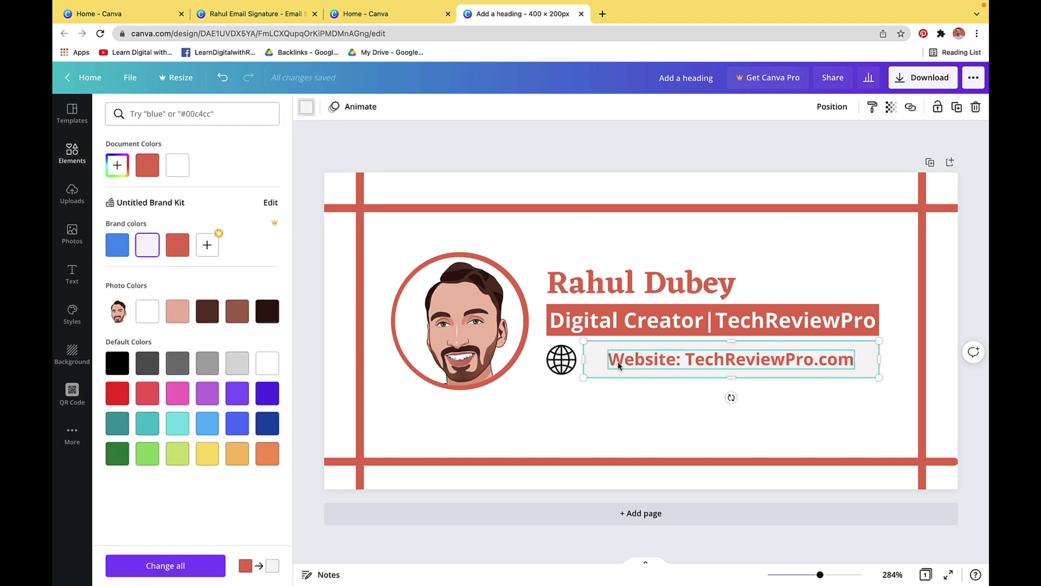
Increase the website text's font size by one point, from 8 to 9
click(618, 365)
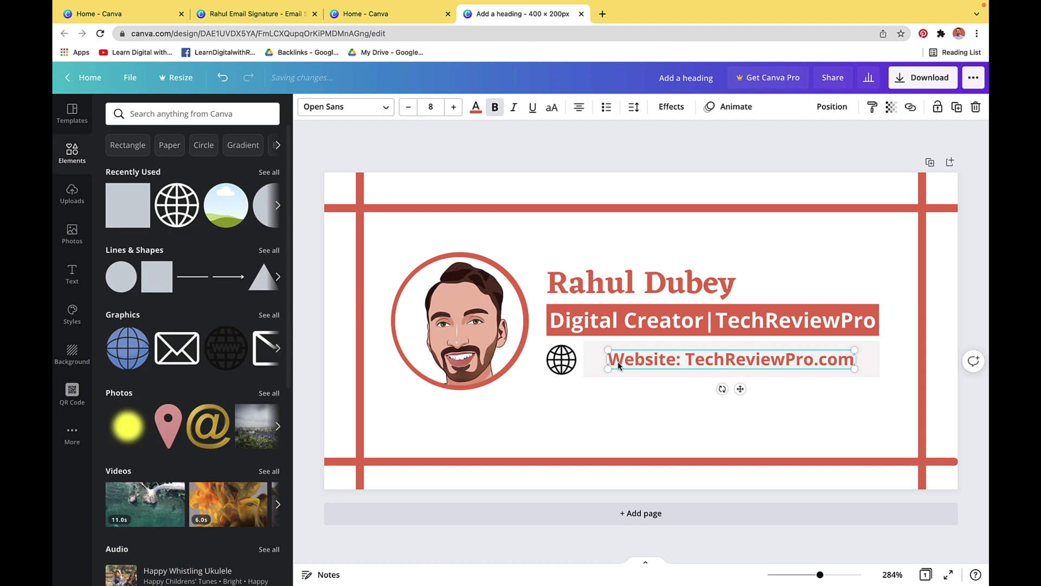
click(453, 111)
click(644, 386)
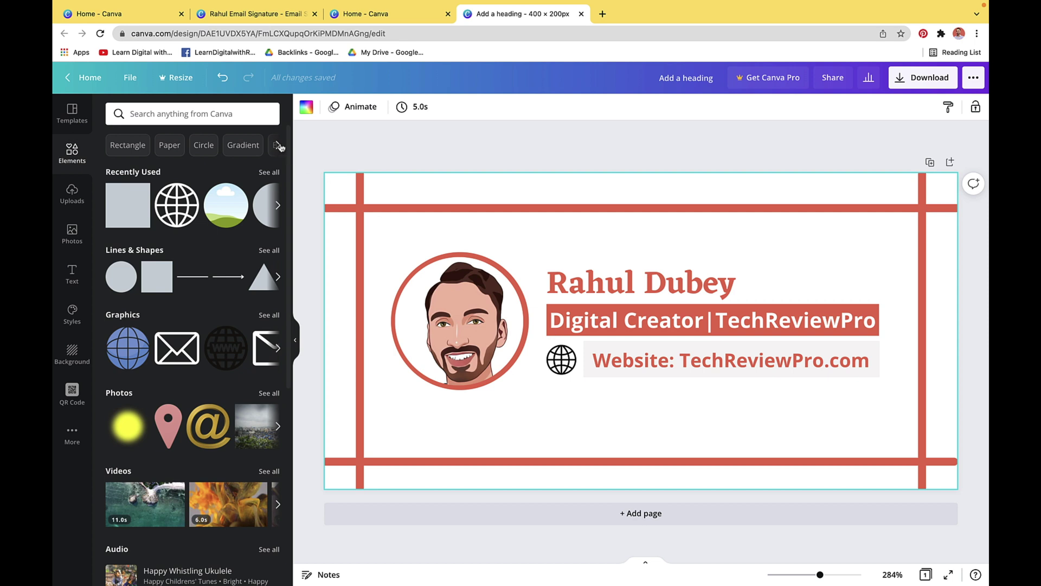
click(220, 115)
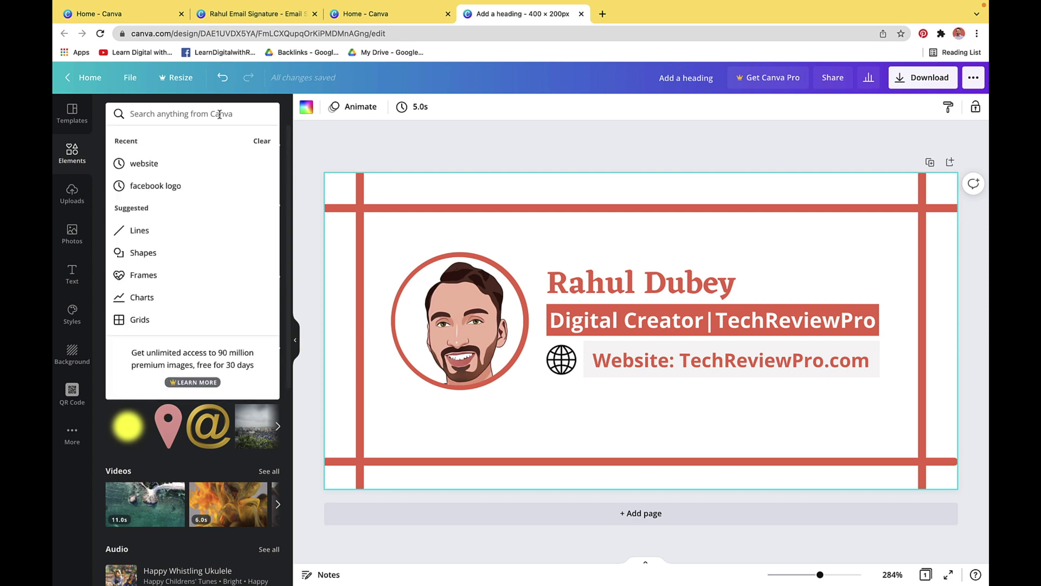
Add a round Facebook logo from a 'facebook' search and shrink it to icon size
text(fac)
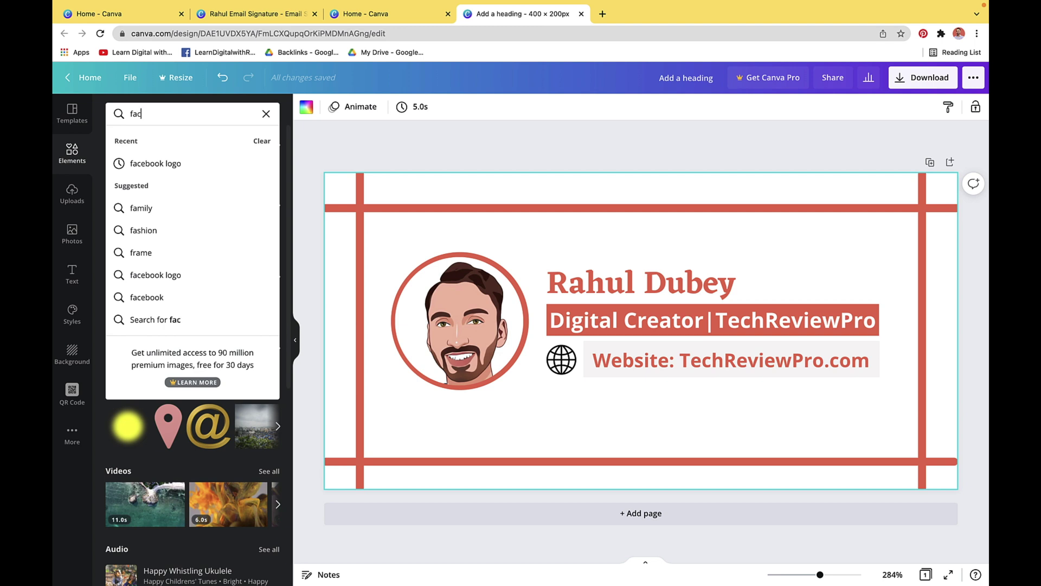
text(ebook)
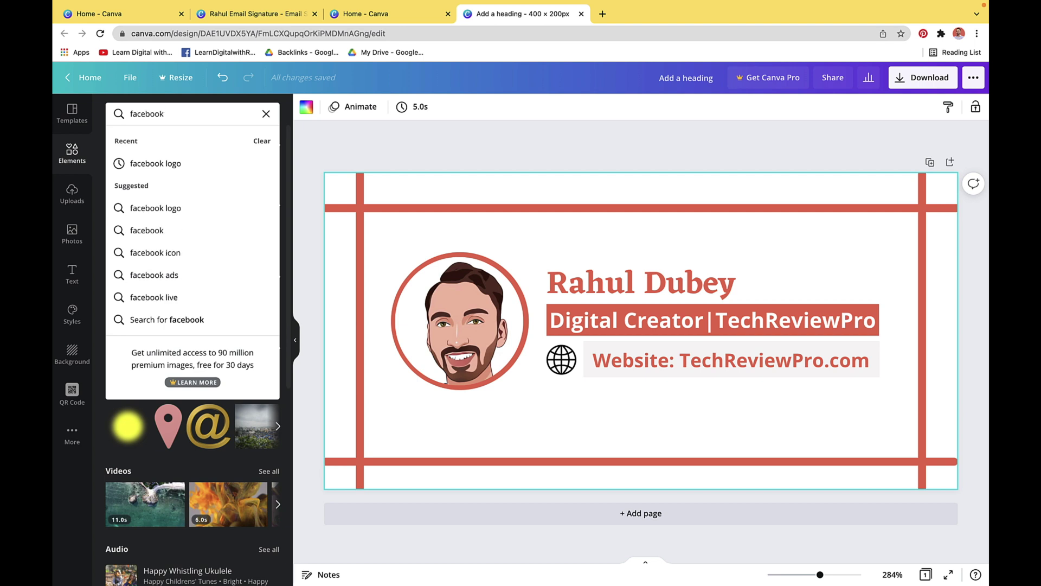
key(Return)
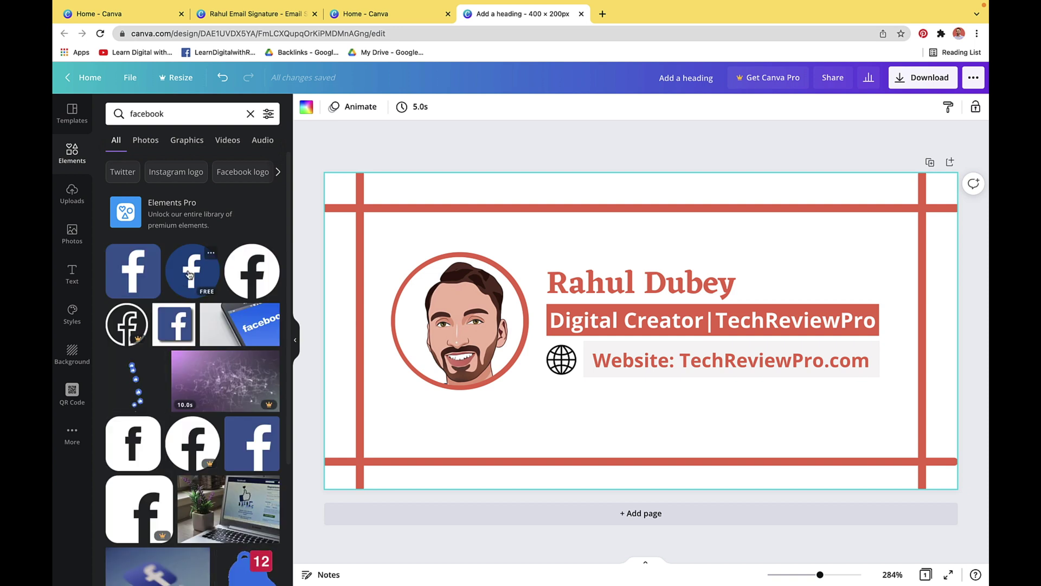
drag(187, 274, 439, 352)
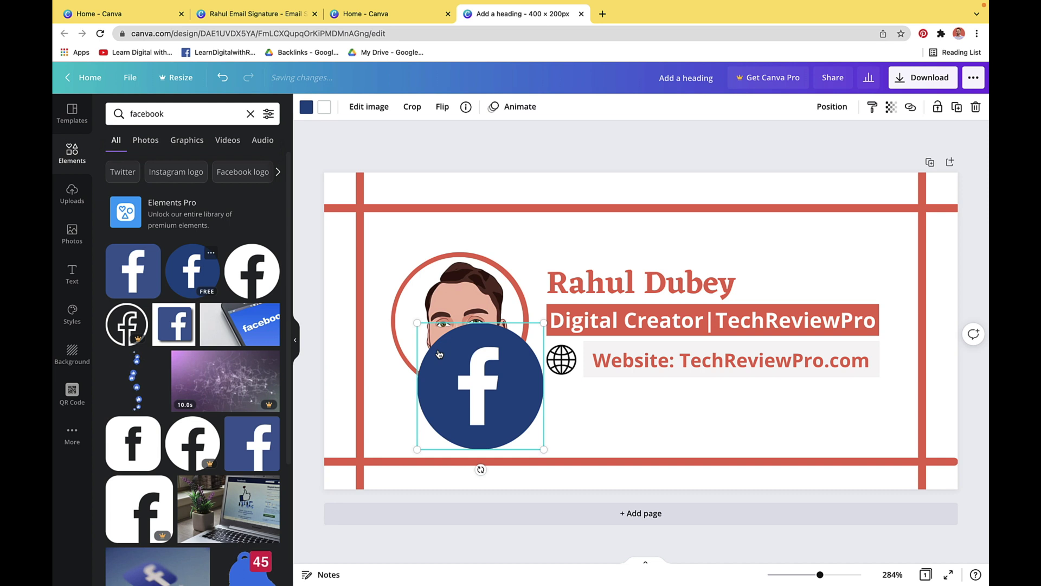
drag(542, 323, 571, 404)
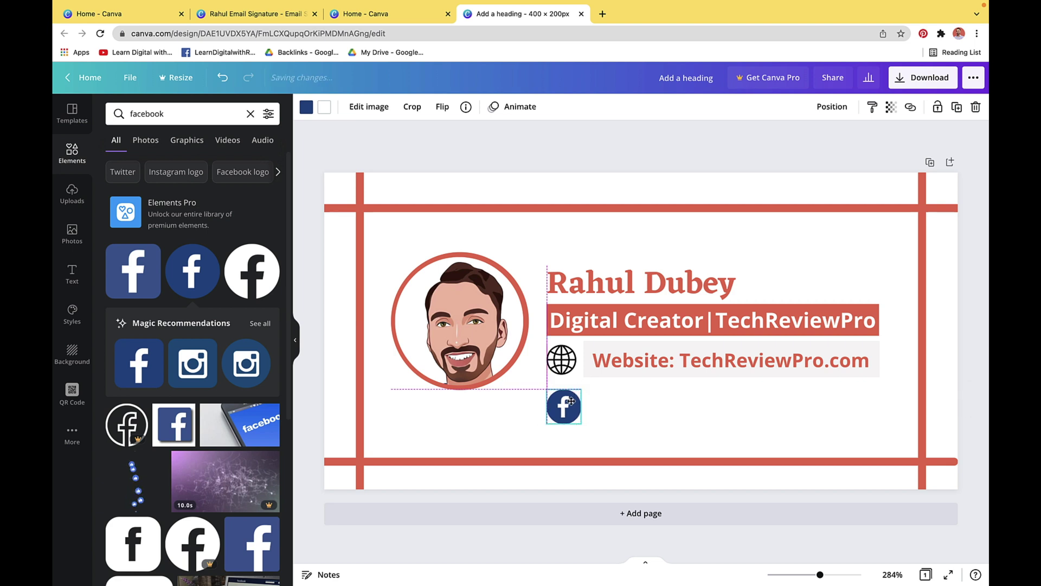
Add an Instagram logo from an 'insta' search, shrunk beside the Facebook icon
click(250, 114)
text(insta)
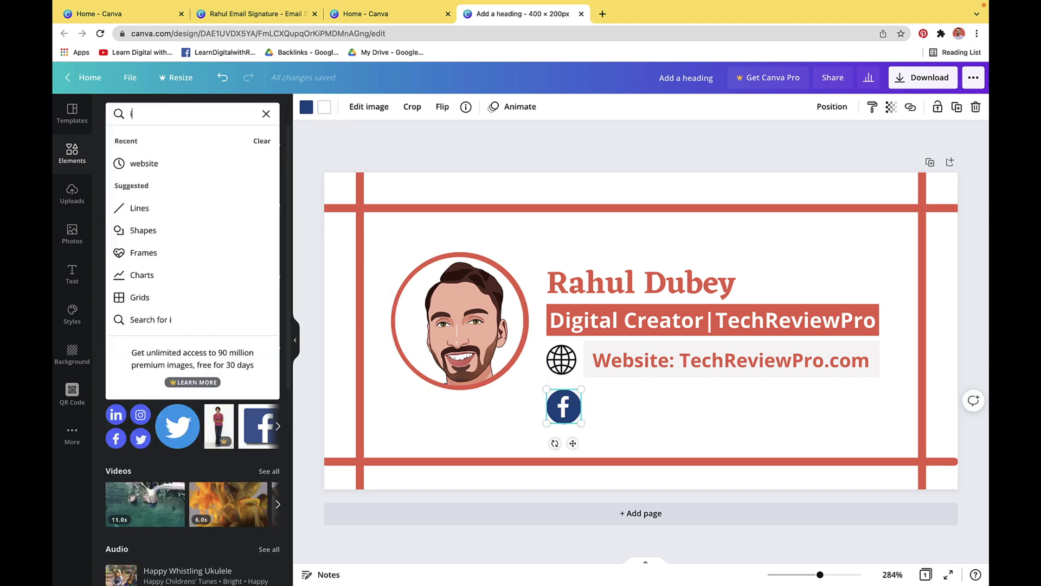
click(226, 164)
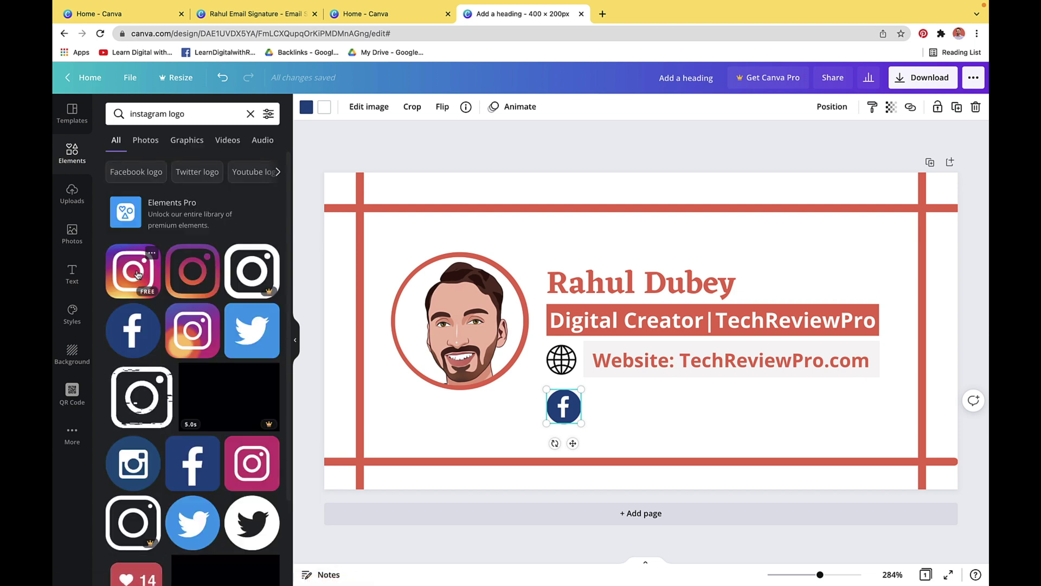
click(144, 266)
drag(704, 267, 601, 410)
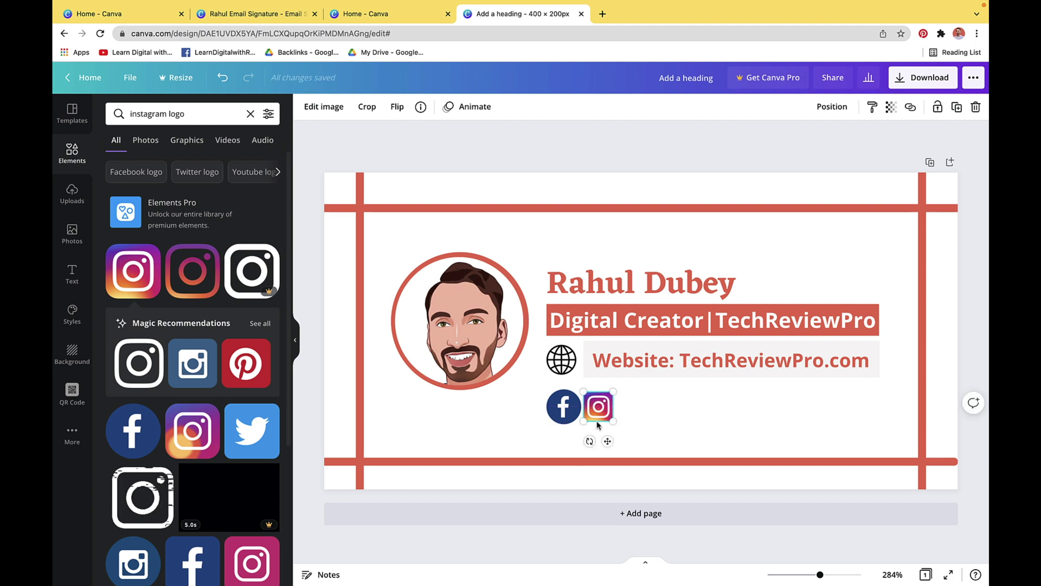
Add Pinterest and Twitter logos, each shrunk to small icons in the row
click(247, 370)
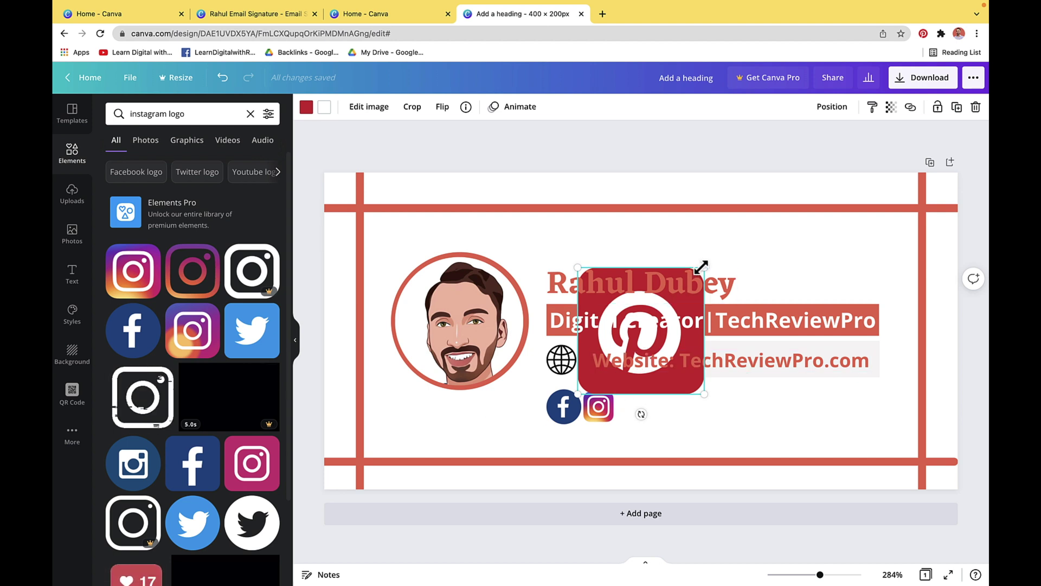
drag(701, 268, 631, 407)
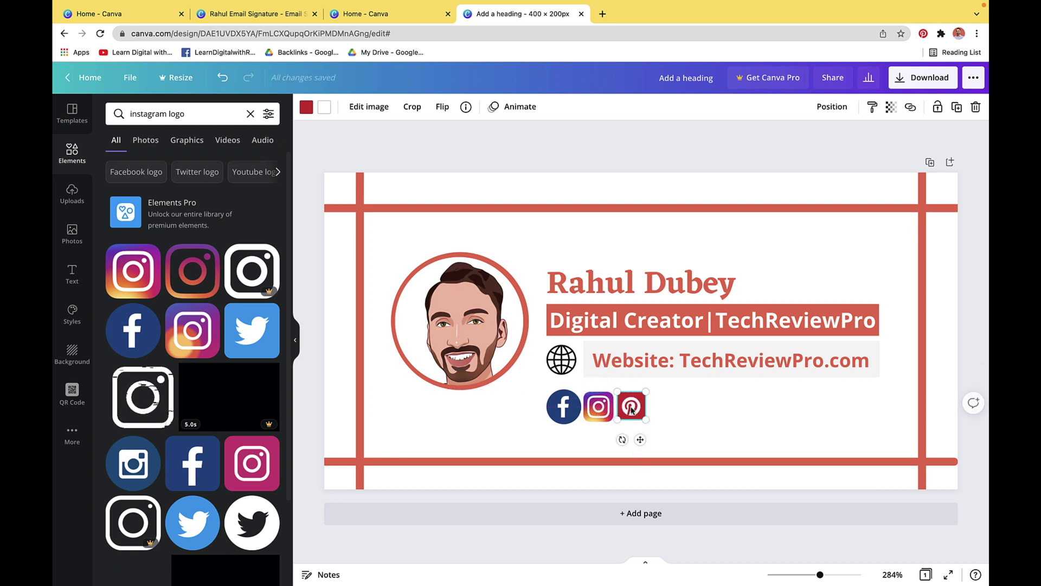
click(201, 515)
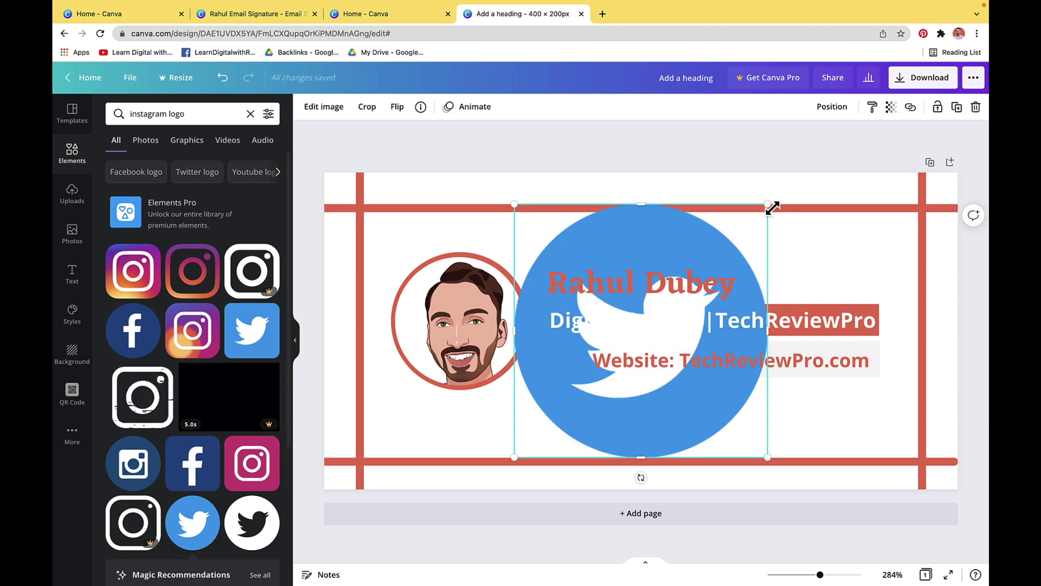
drag(768, 205, 686, 395)
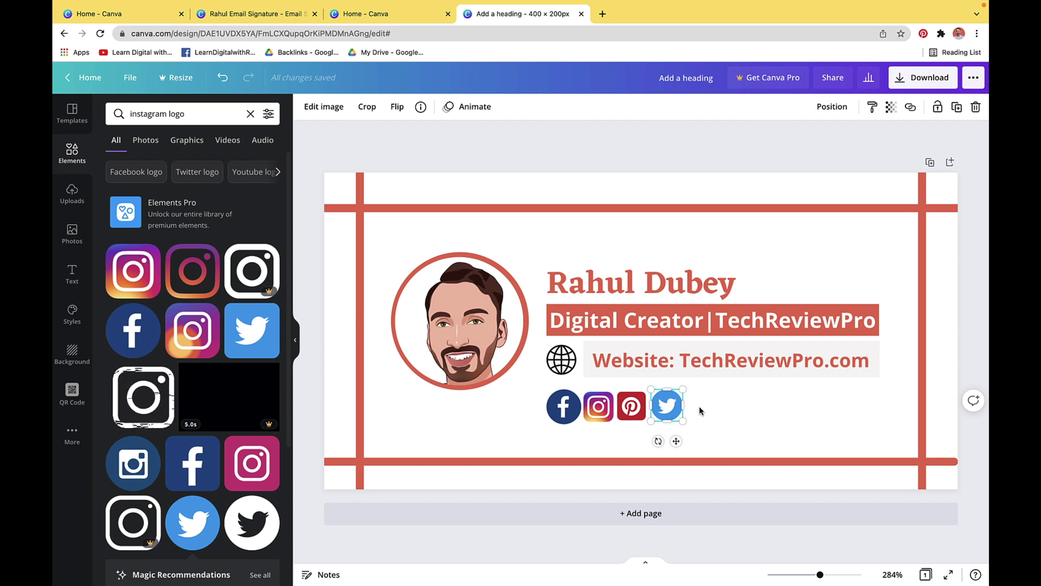
Add a new subheading text box next to the Twitter icon
click(70, 279)
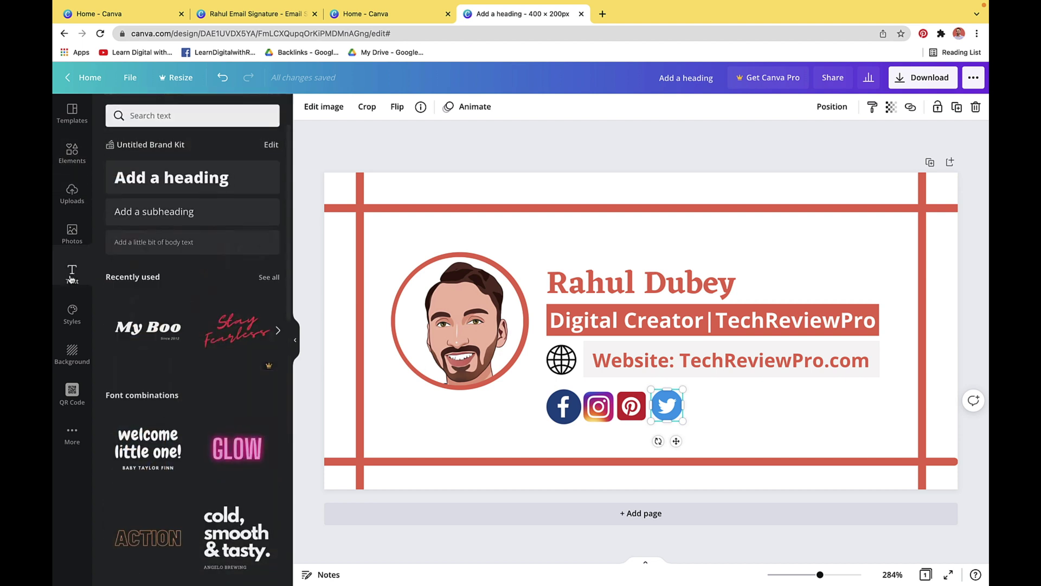
click(145, 216)
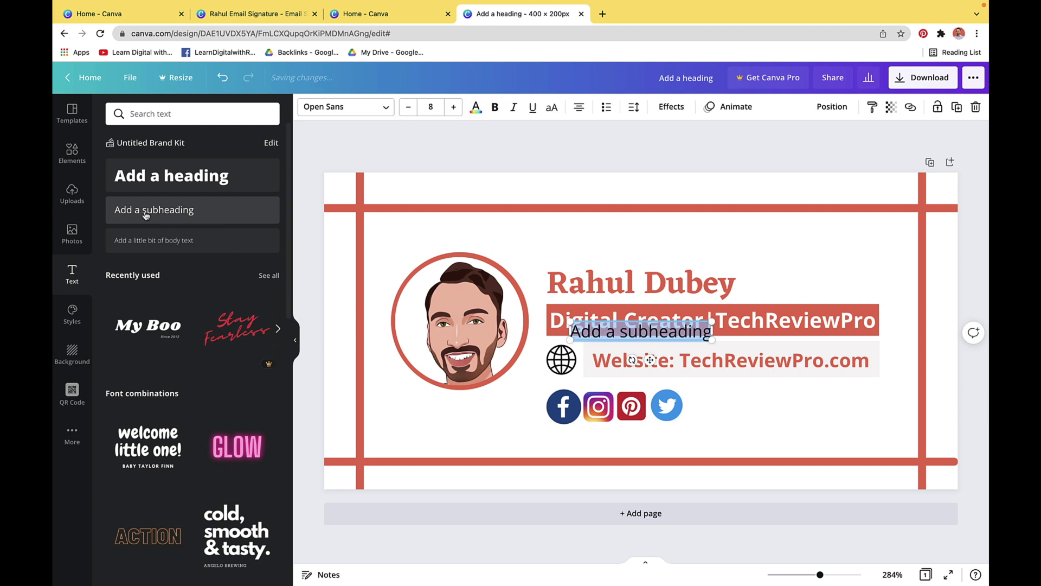
drag(650, 359, 773, 433)
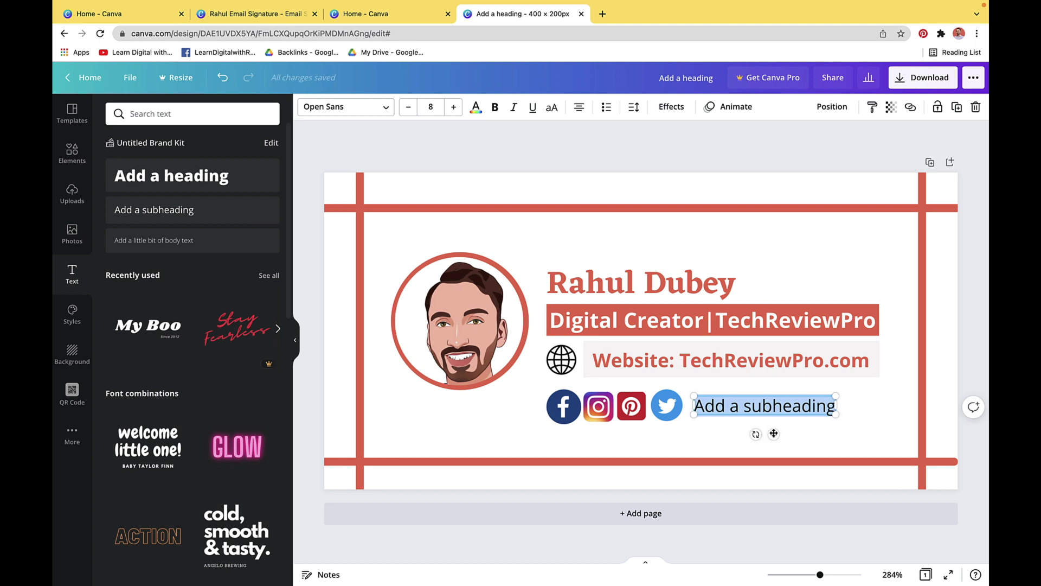
Type the social-media handle into the text box and correct its typos
text(@)
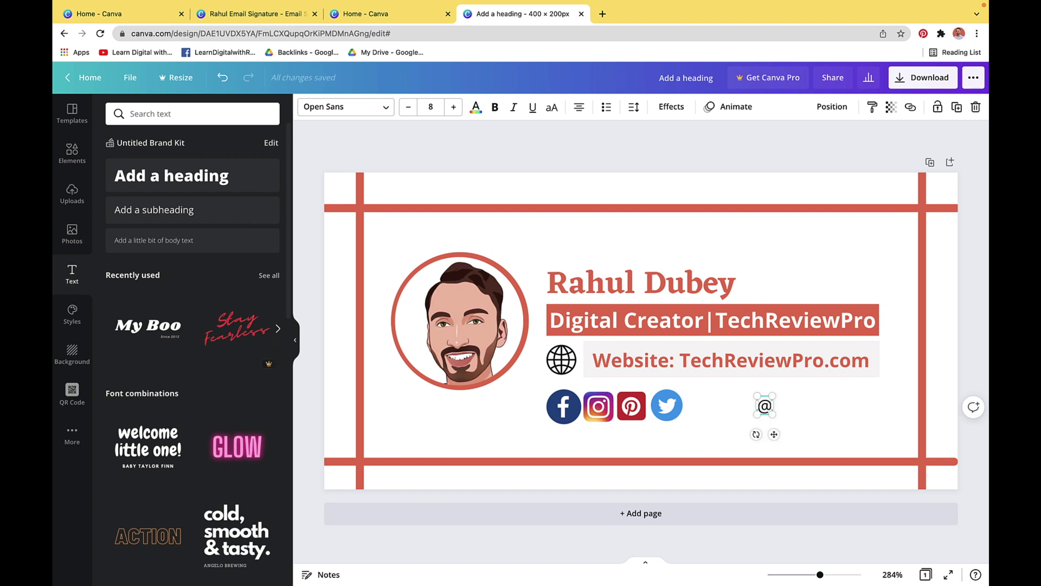
text(LaernDigotal)
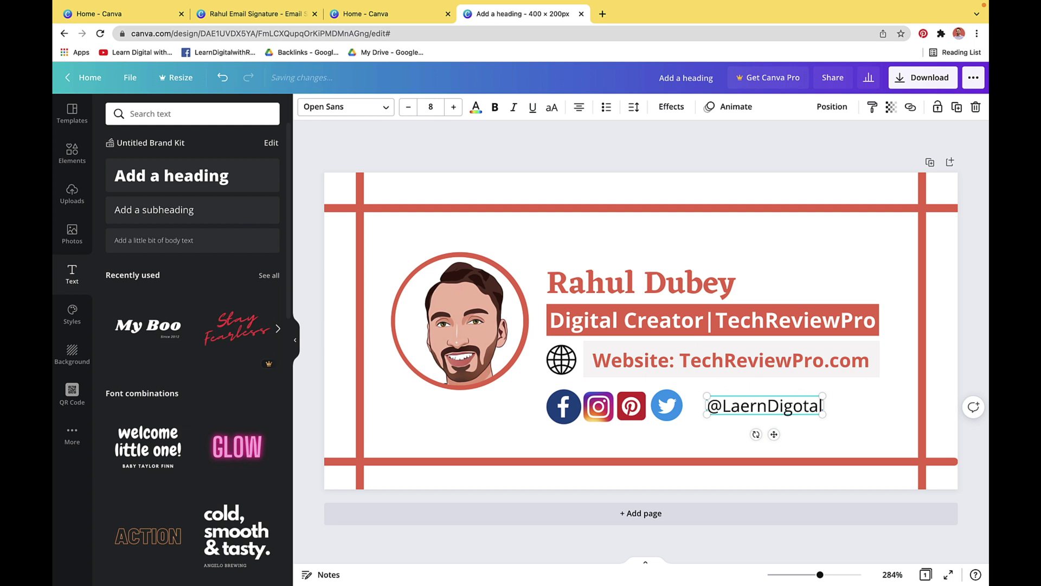
key(BackSpace)
key(BackSpace)
key(BackSpace)
key(BackSpace)
text(italwithRahul)
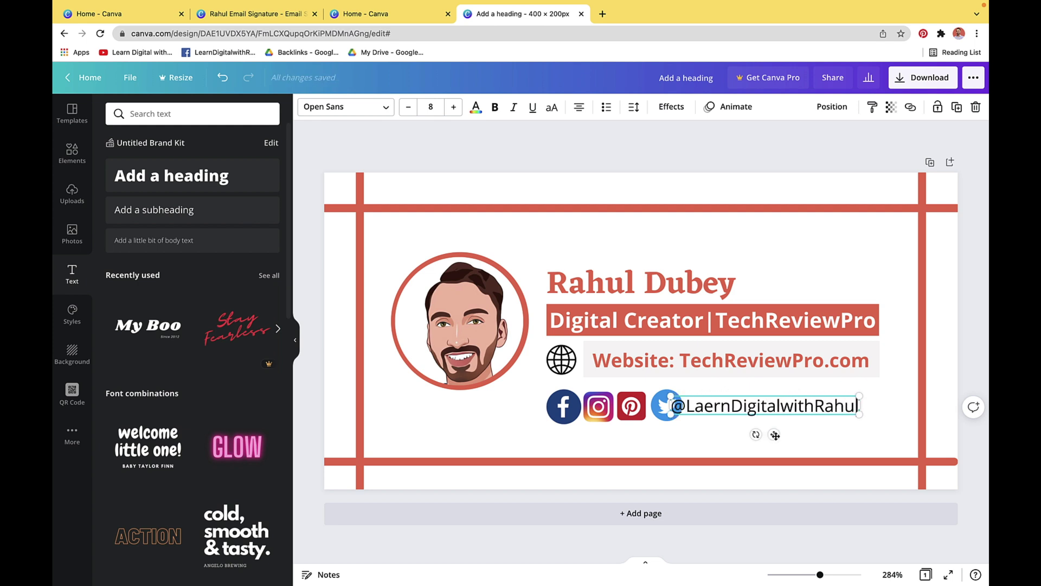
key(Left)
key(Left)
key(Left)
key(Left)
key(Left)
key(Left)
key(Left)
key(Left)
key(Left)
key(Left)
key(Left)
key(Left)
key(Left)
key(Left)
key(Left)
key(Left)
key(Left)
key(Left)
key(Left)
key(BackSpace)
drag(775, 435, 785, 434)
text(a)
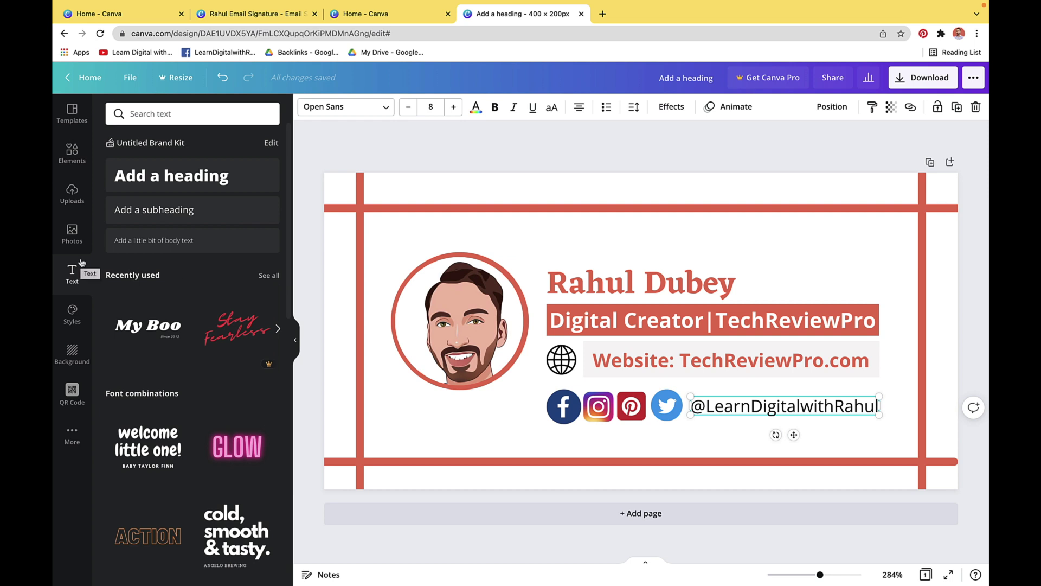
click(71, 158)
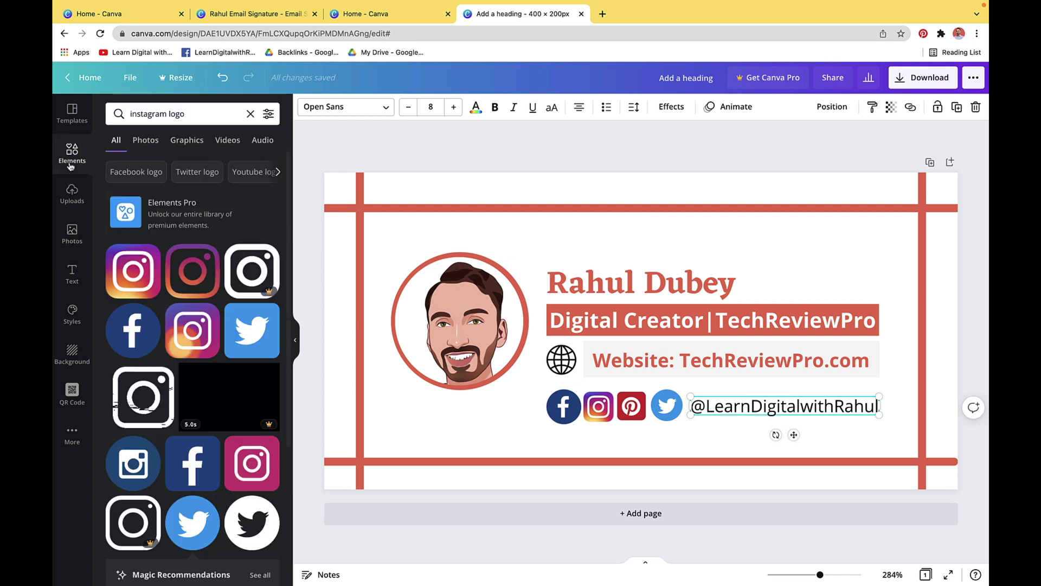
click(250, 115)
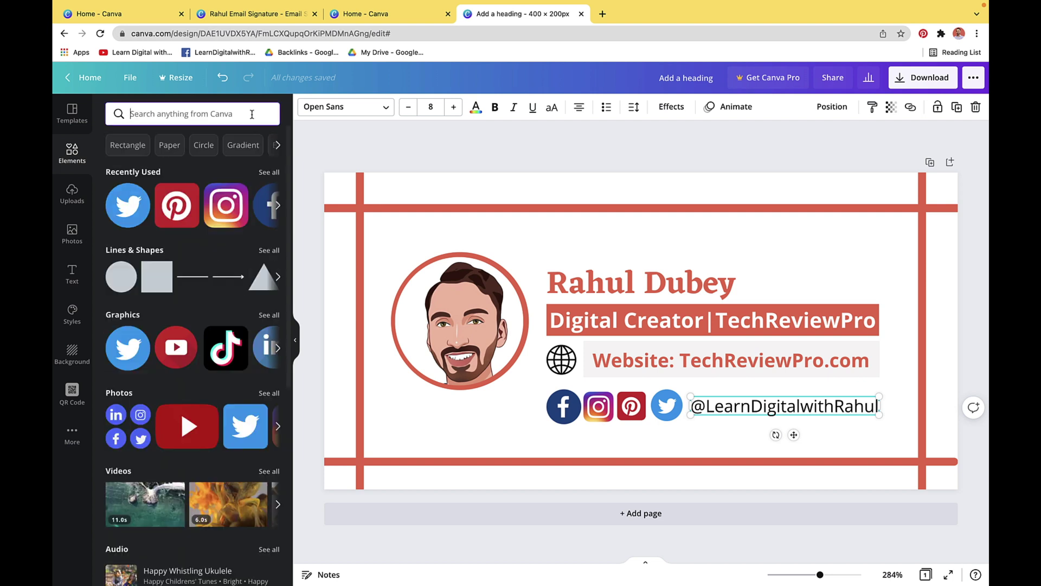
Add a red square and stretch it into a bar spanning the handle text
click(148, 277)
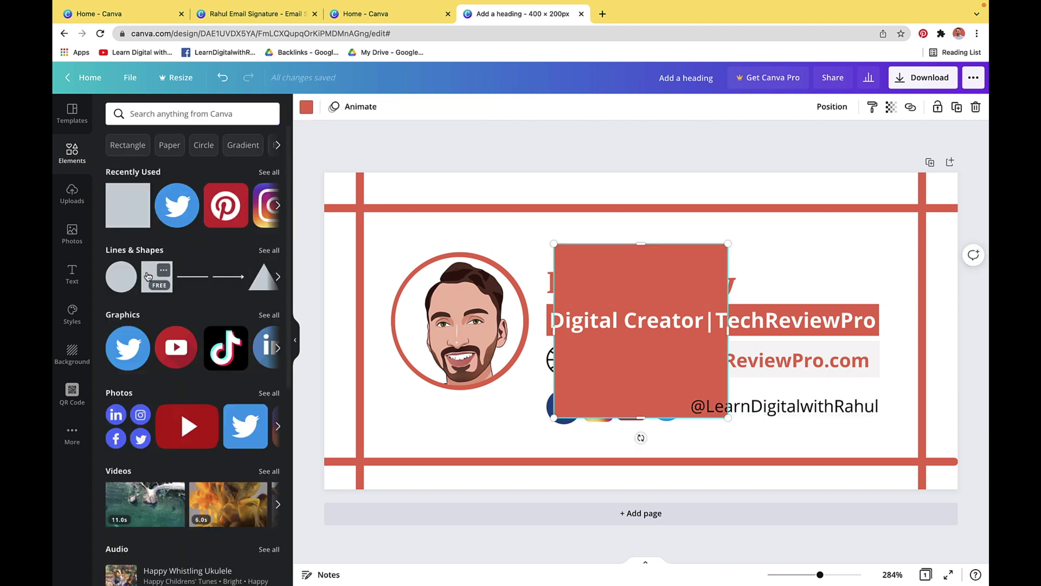
drag(639, 244, 776, 408)
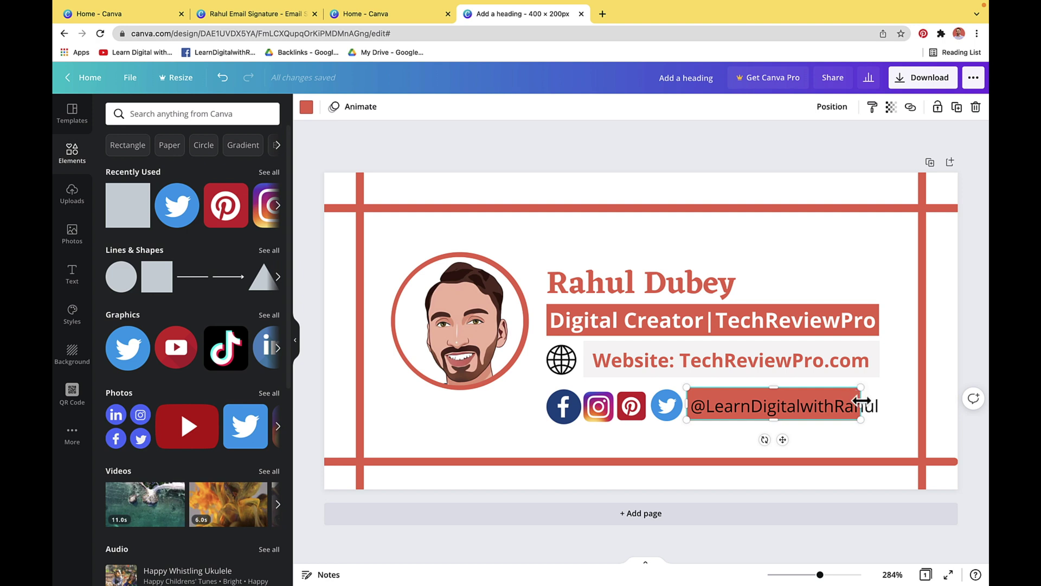
drag(862, 402, 880, 404)
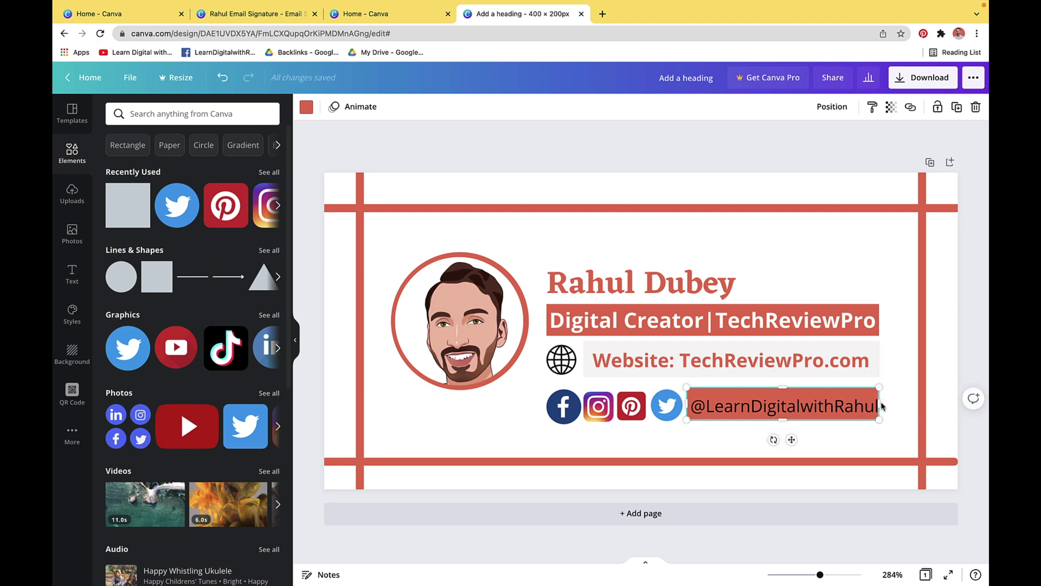
Change the handle's text colour to light grey to contrast with the red bar
click(816, 414)
click(749, 411)
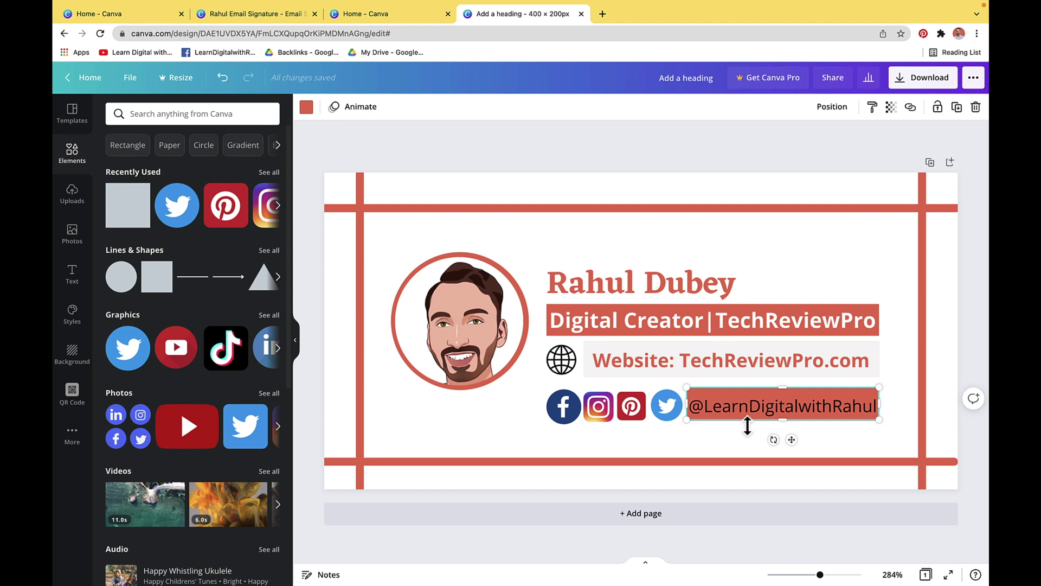
click(748, 411)
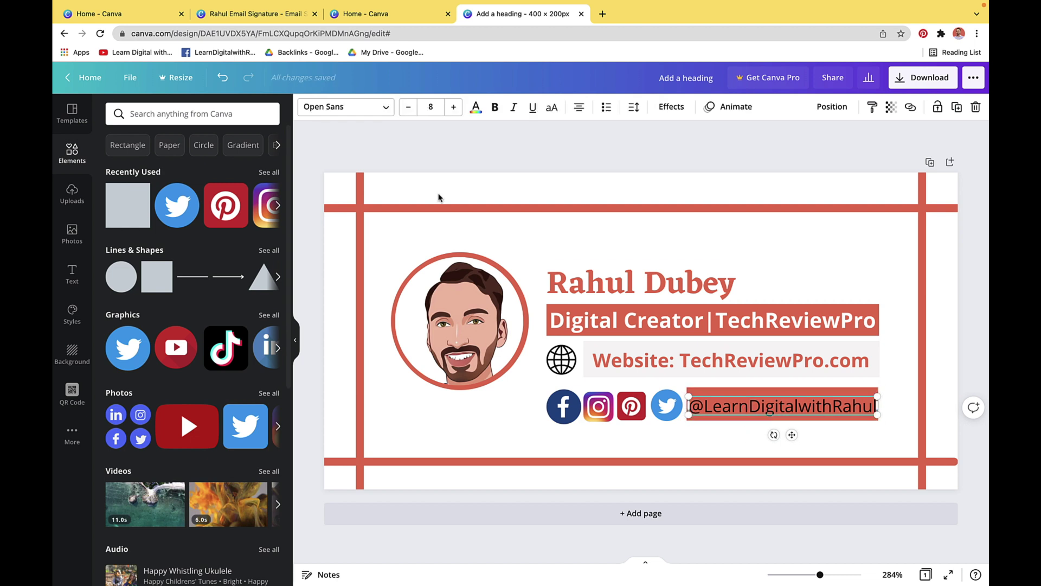
click(476, 107)
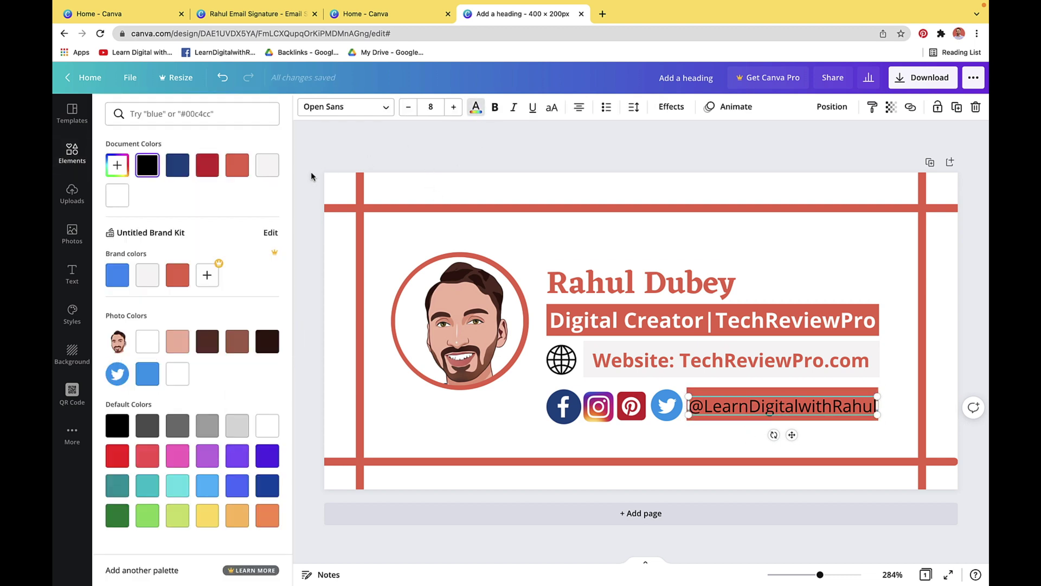
click(151, 277)
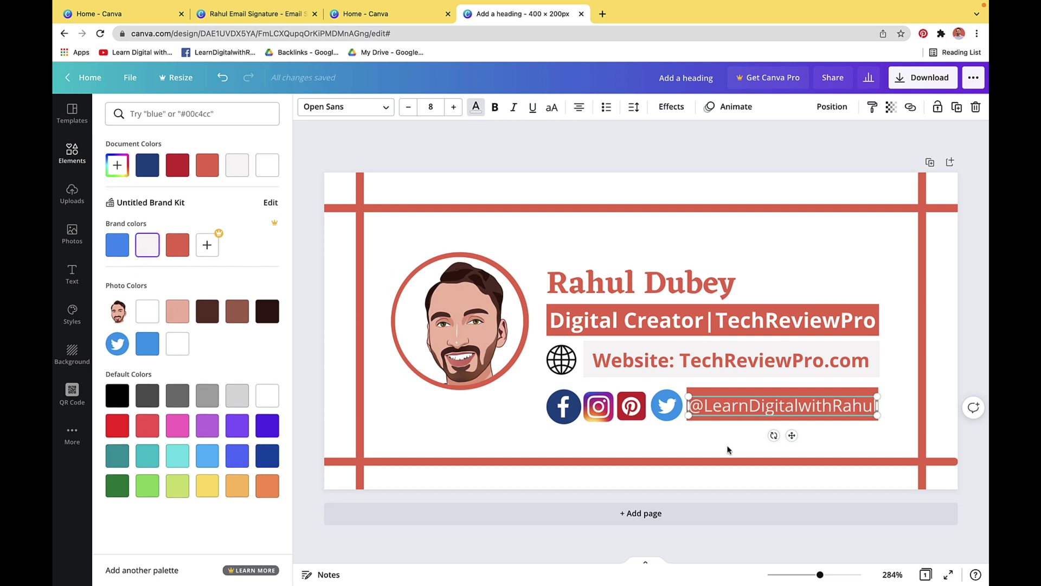
Move the circular portrait down until it is vertically centred against the text block
drag(394, 248, 514, 389)
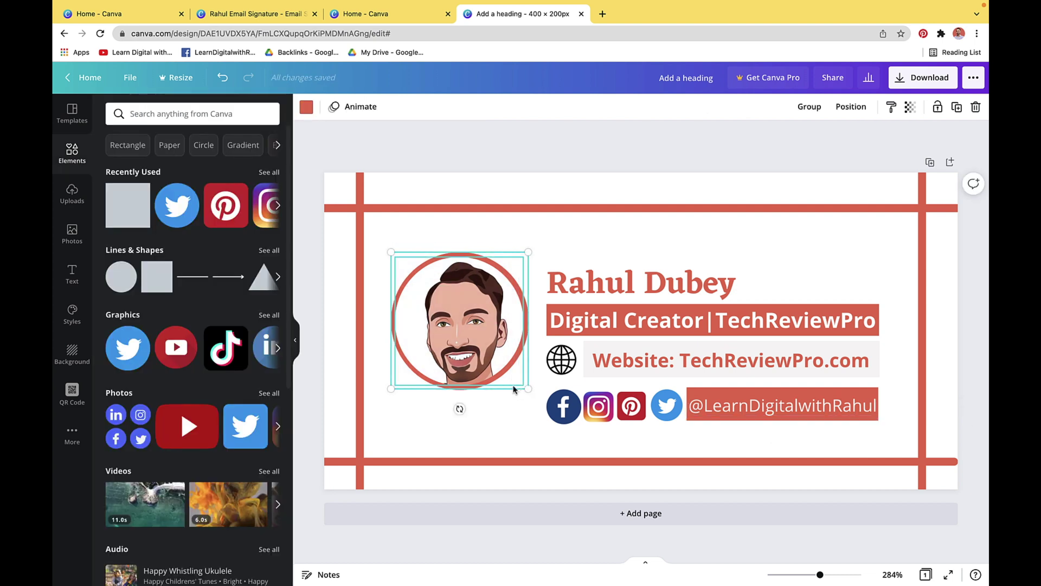
drag(455, 350, 457, 368)
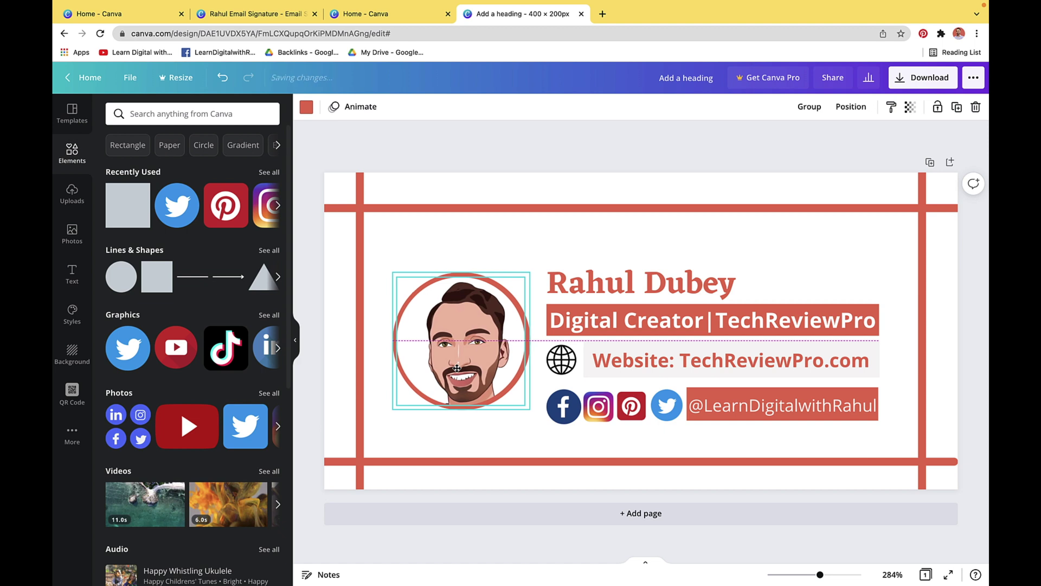
drag(457, 368, 457, 368)
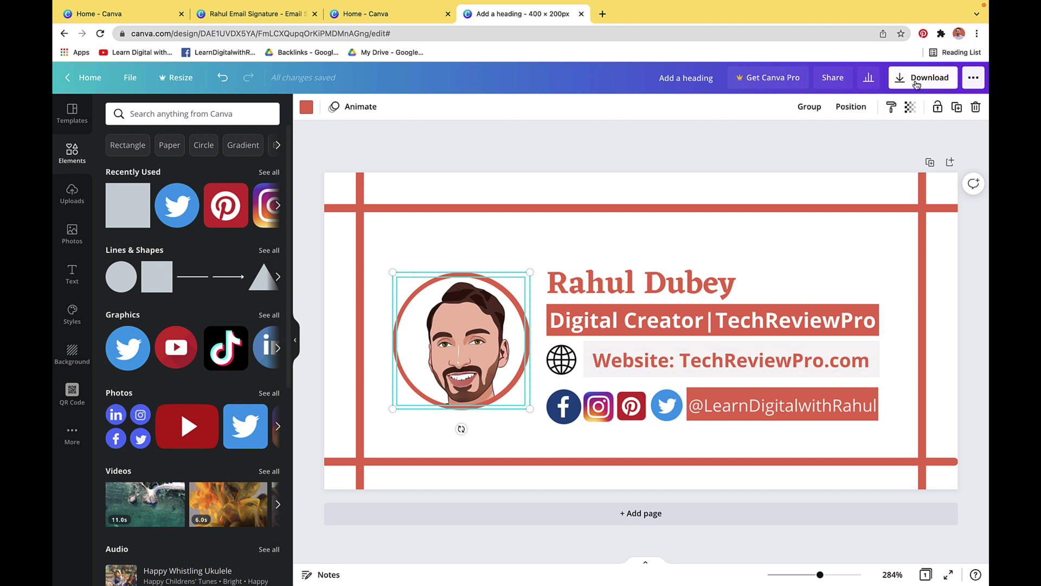
click(915, 84)
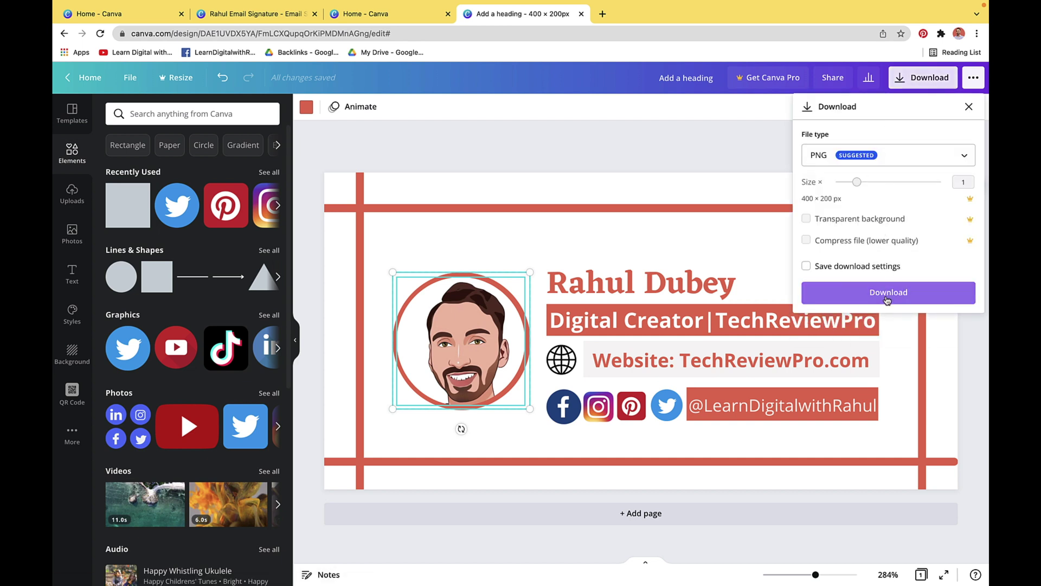
Download the signature as a PNG and save it into Downloads under a new file name
click(887, 292)
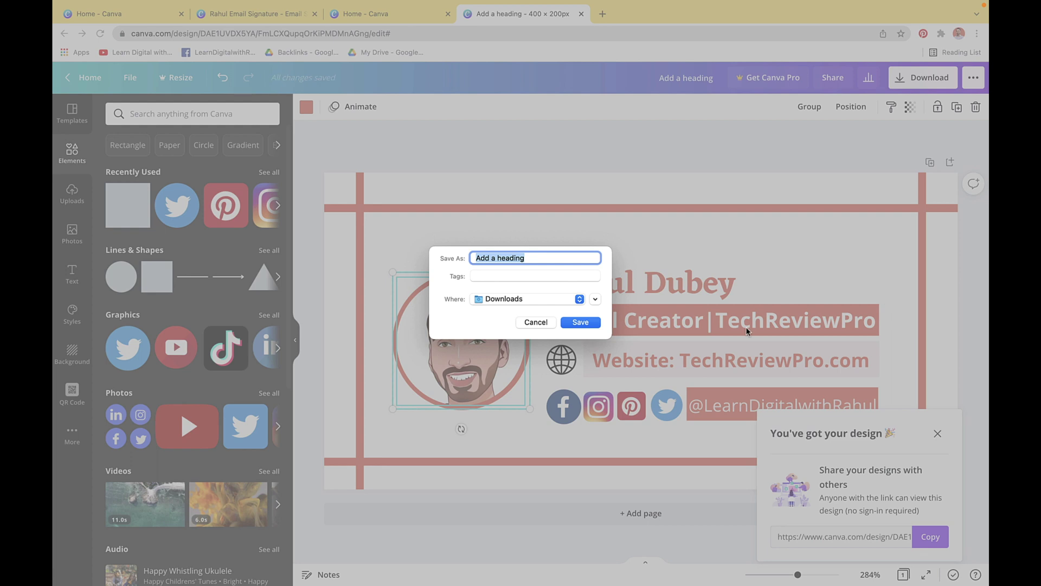
text(Rahul Email Signature)
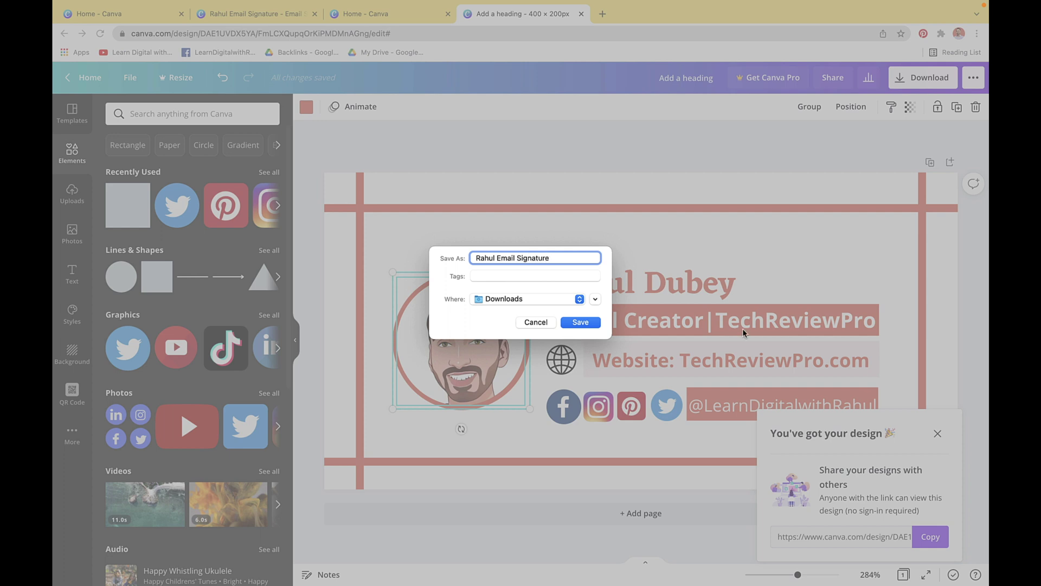
click(580, 322)
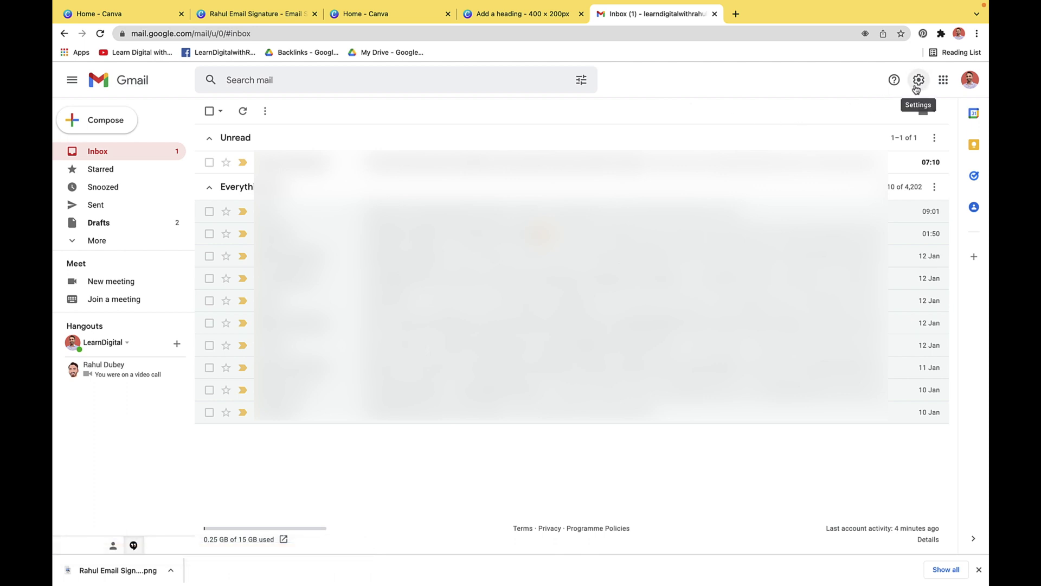
Open Gmail's full settings page and scroll the General tab down to Signature
click(918, 86)
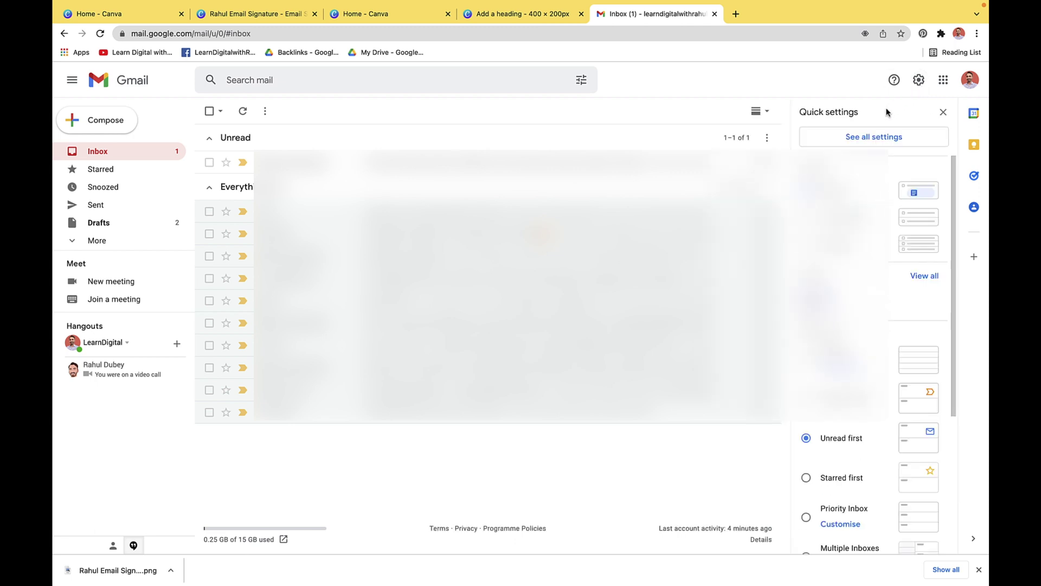
click(871, 142)
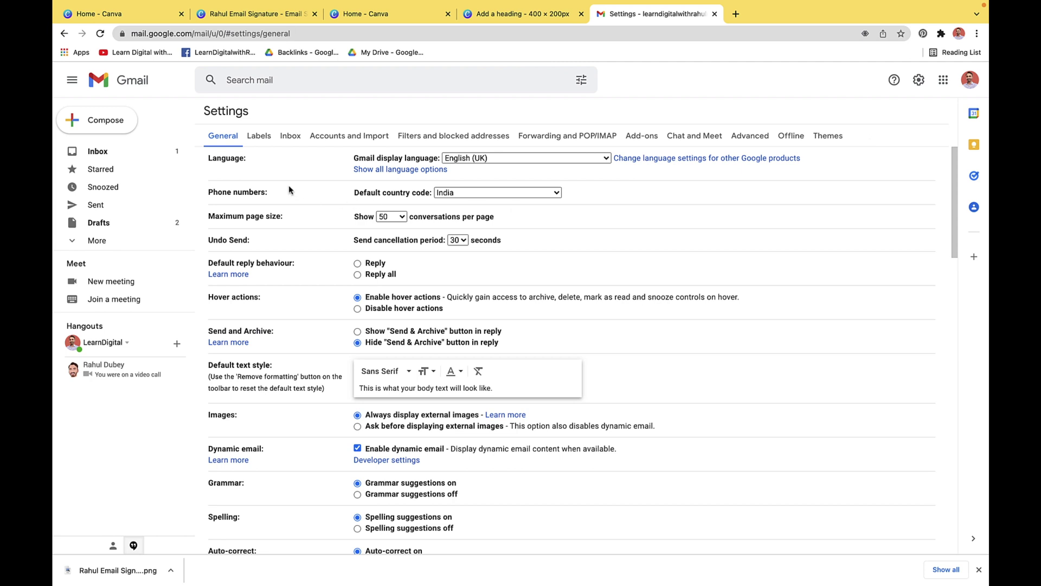
scroll(299, 219, down, 10)
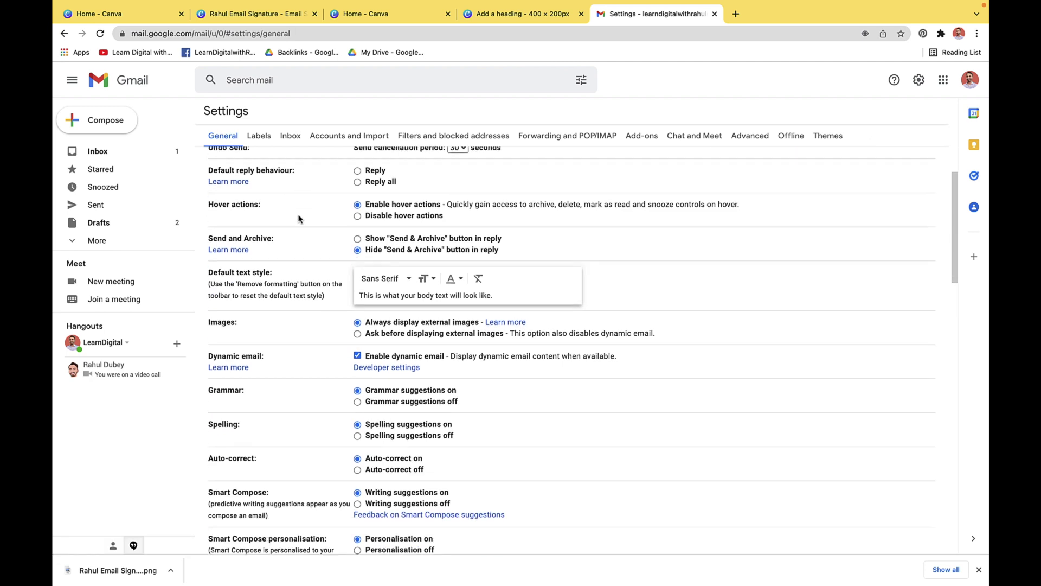
scroll(298, 218, down, 8)
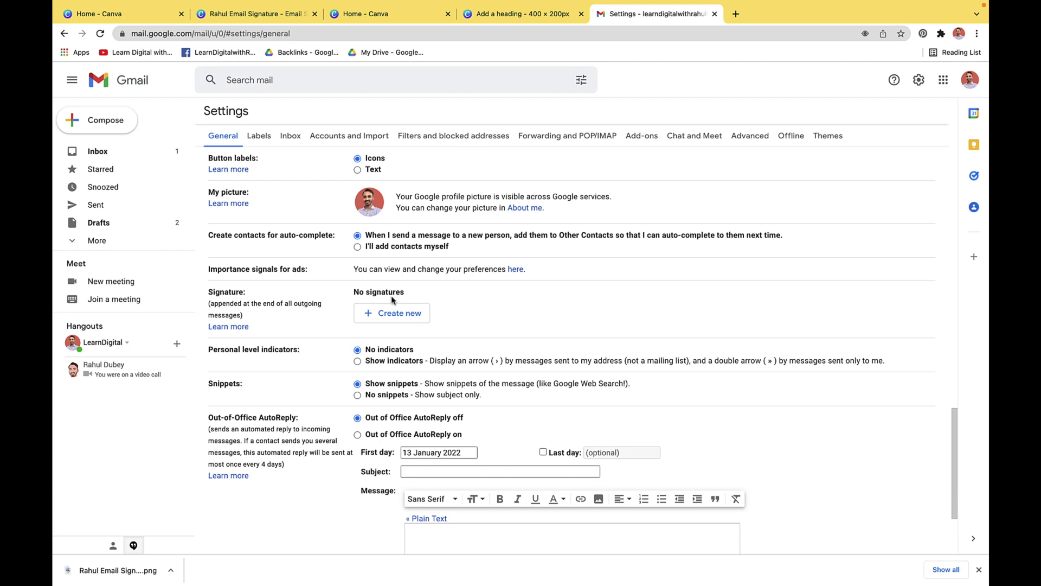
Create a new signature named 'Custom Email Signature'
click(387, 317)
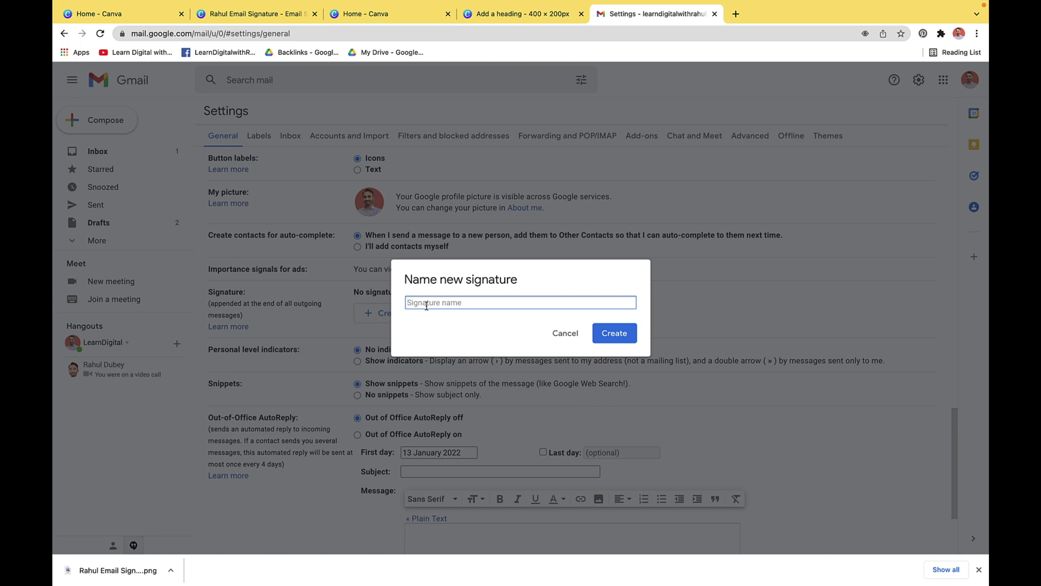
text(Custom Email Signature)
click(597, 336)
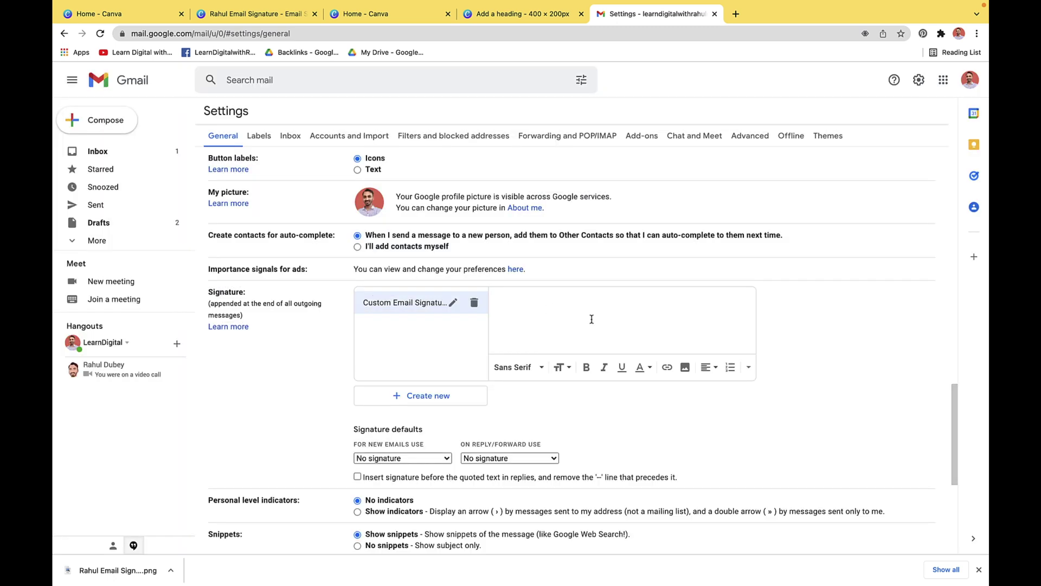
click(685, 371)
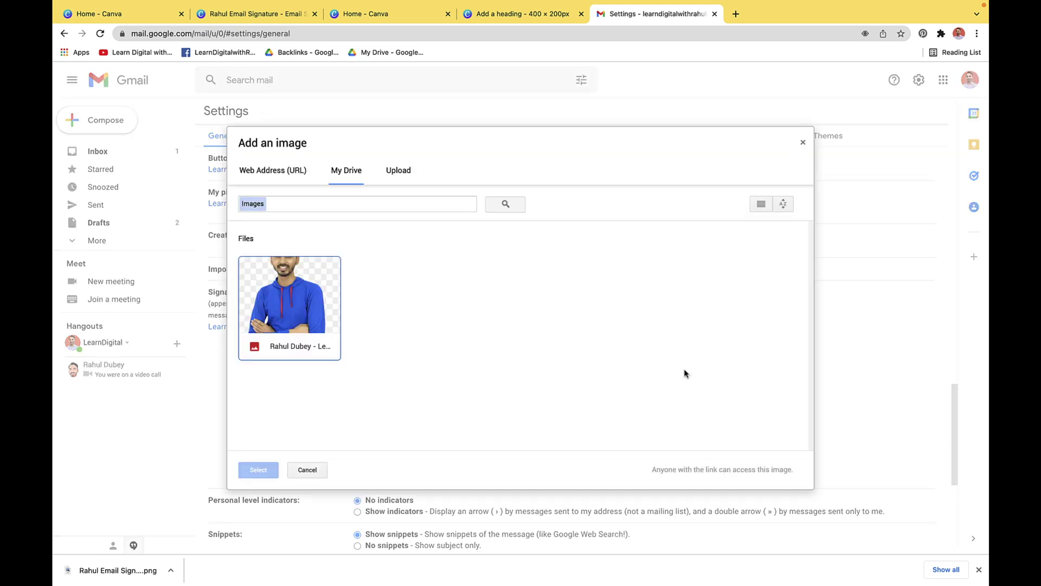
Upload the downloaded Canva signature PNG from the Downloads stack into Gmail's signature editor
click(404, 173)
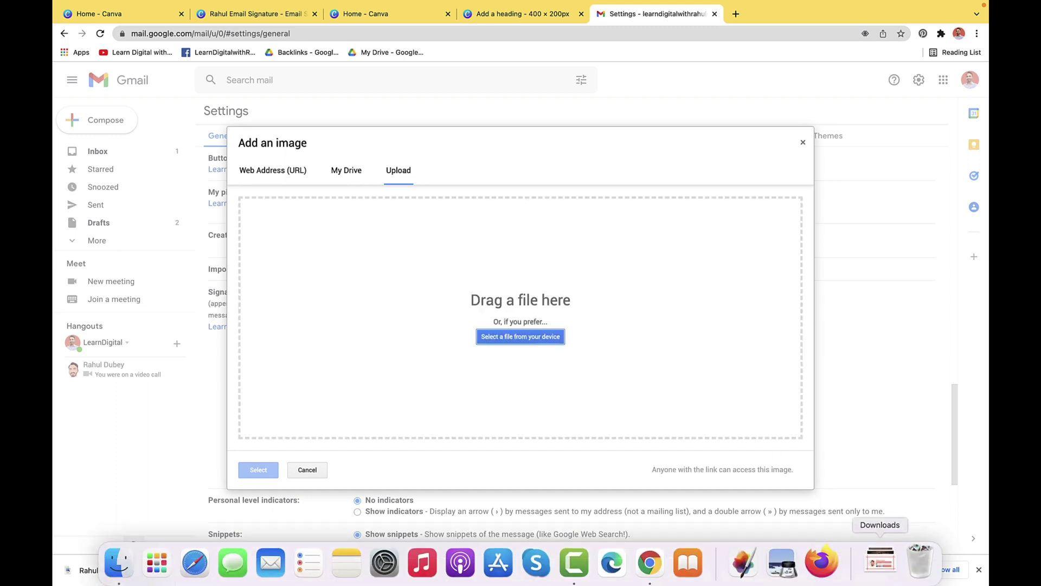
click(873, 564)
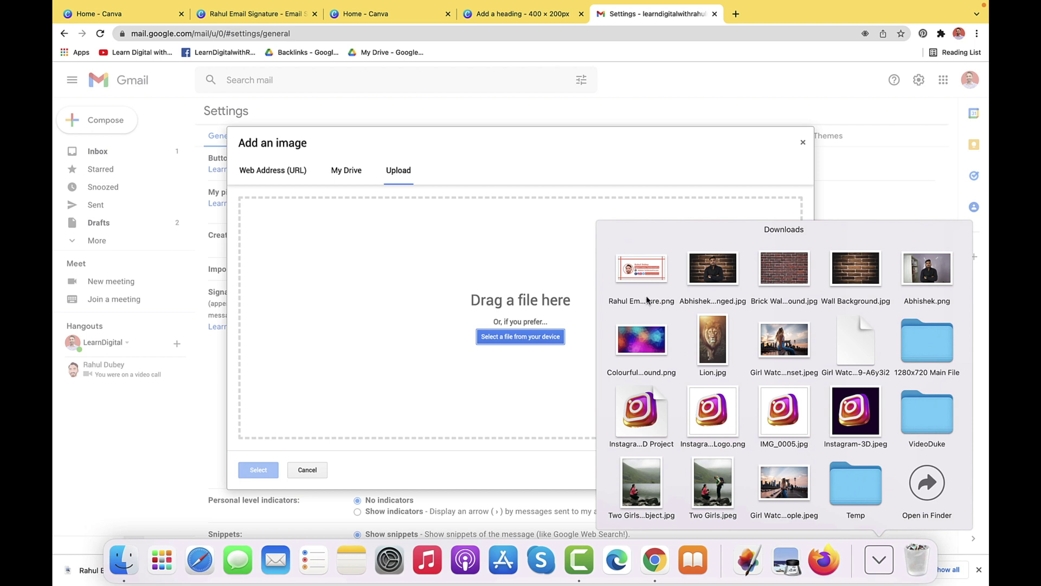
mouse_move(637, 273)
mouse_down()
mouse_move(558, 269)
mouse_move(532, 302)
mouse_up()
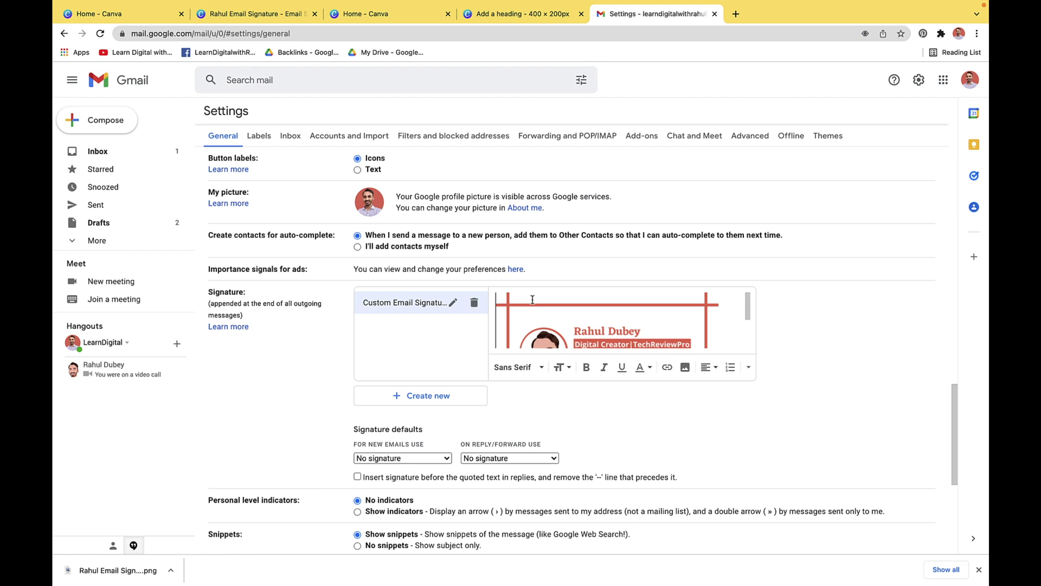
scroll(501, 319, up, 1)
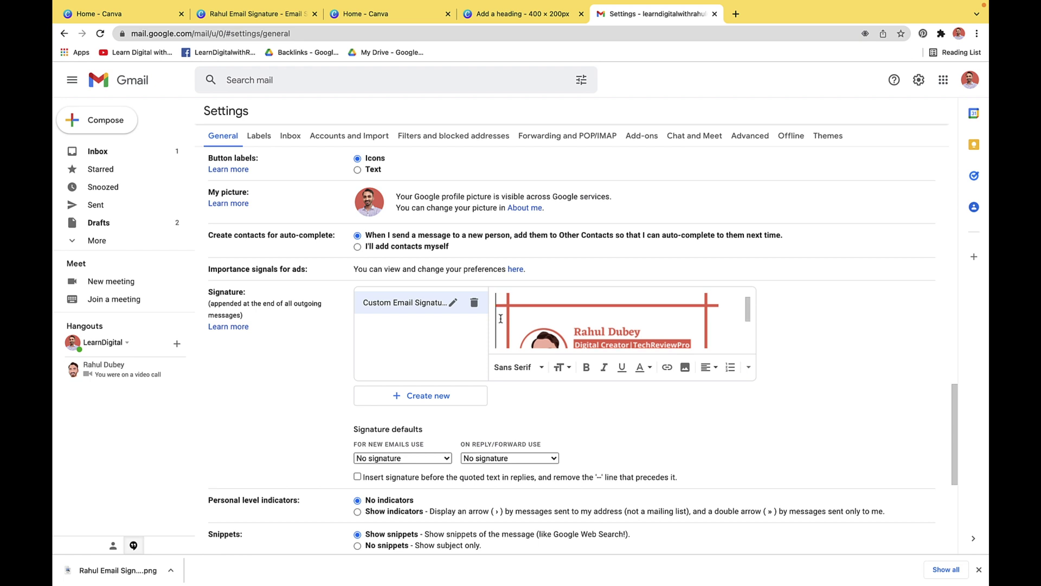
key(super+a)
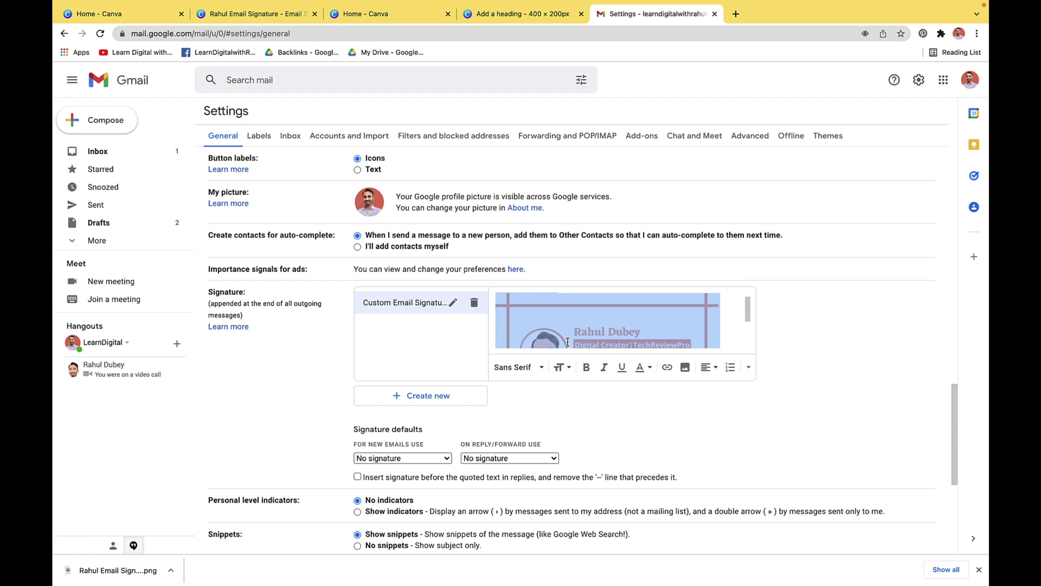
click(666, 369)
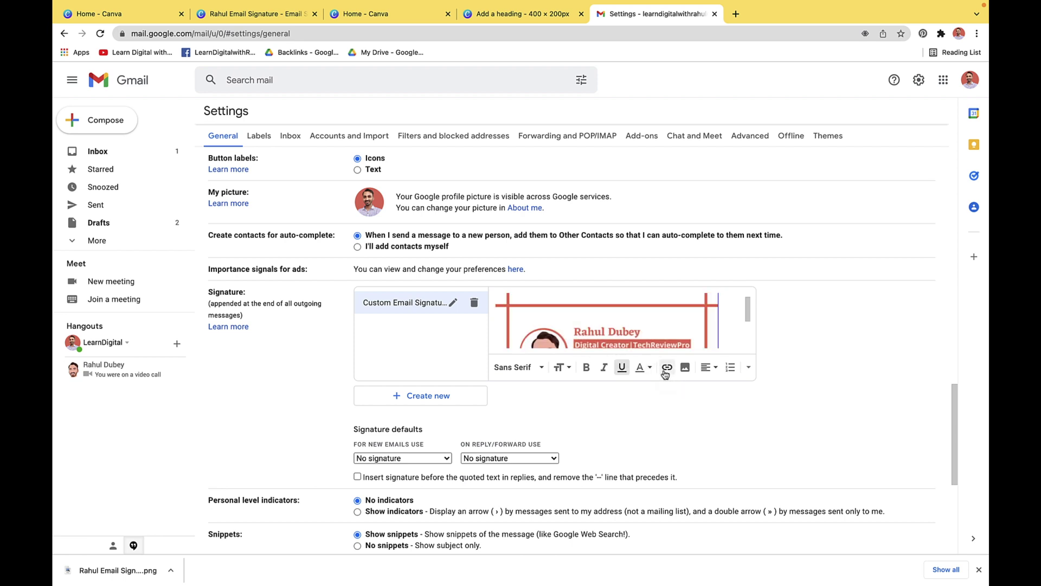
click(667, 368)
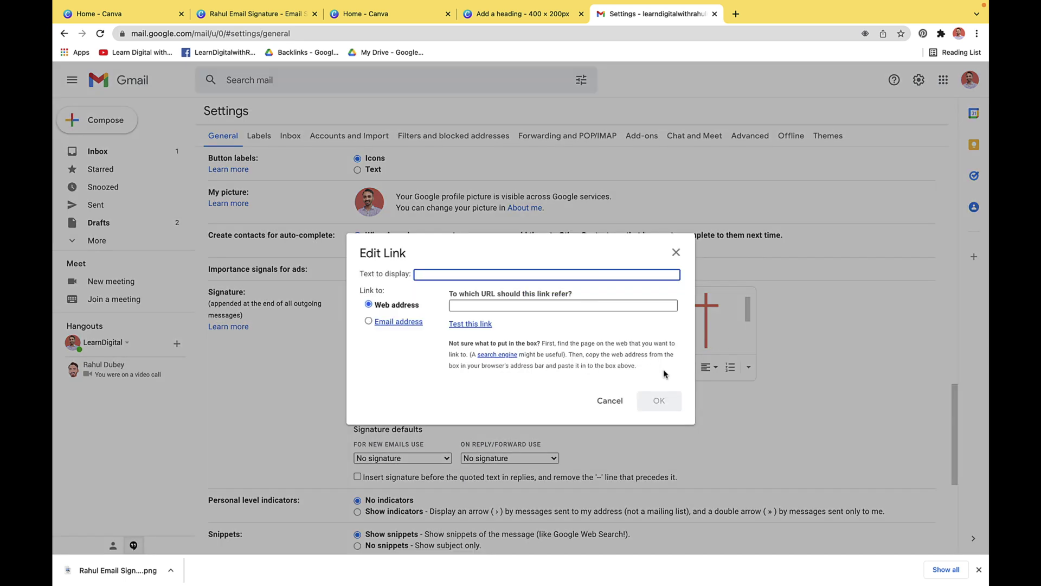
click(568, 308)
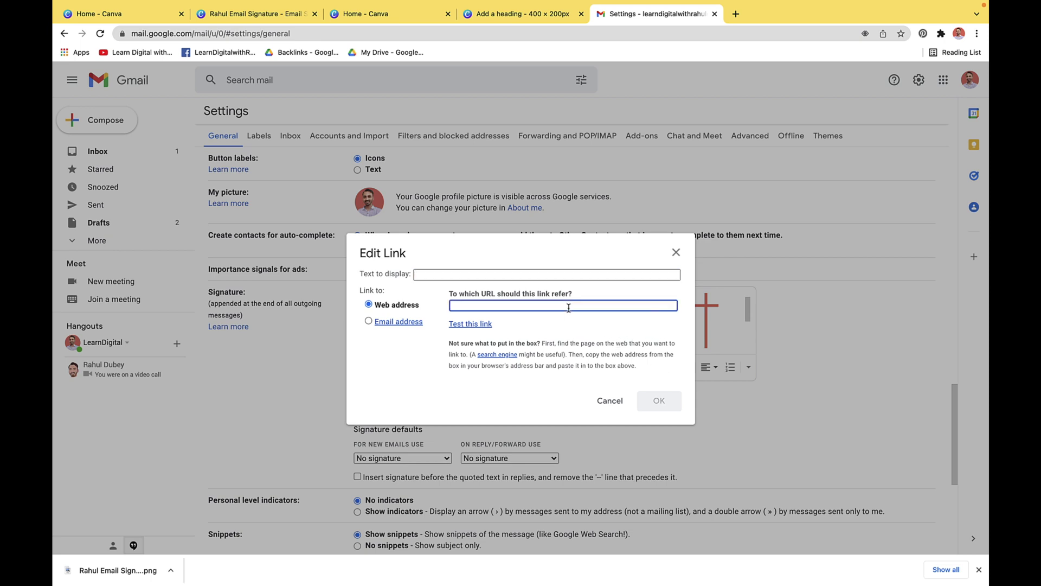
text(https://techreviewpro.com)
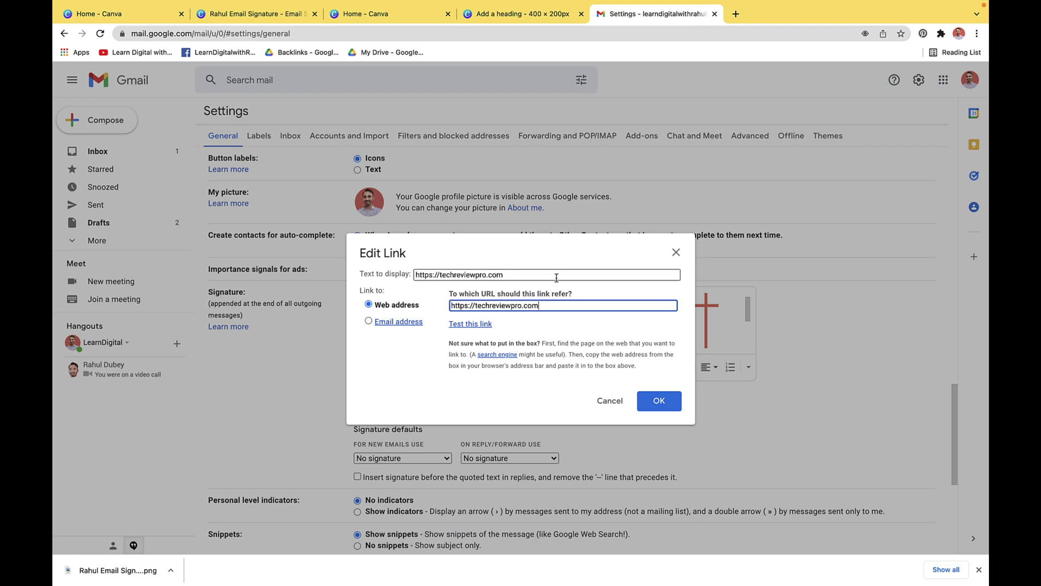
drag(557, 278, 414, 275)
key(BackSpace)
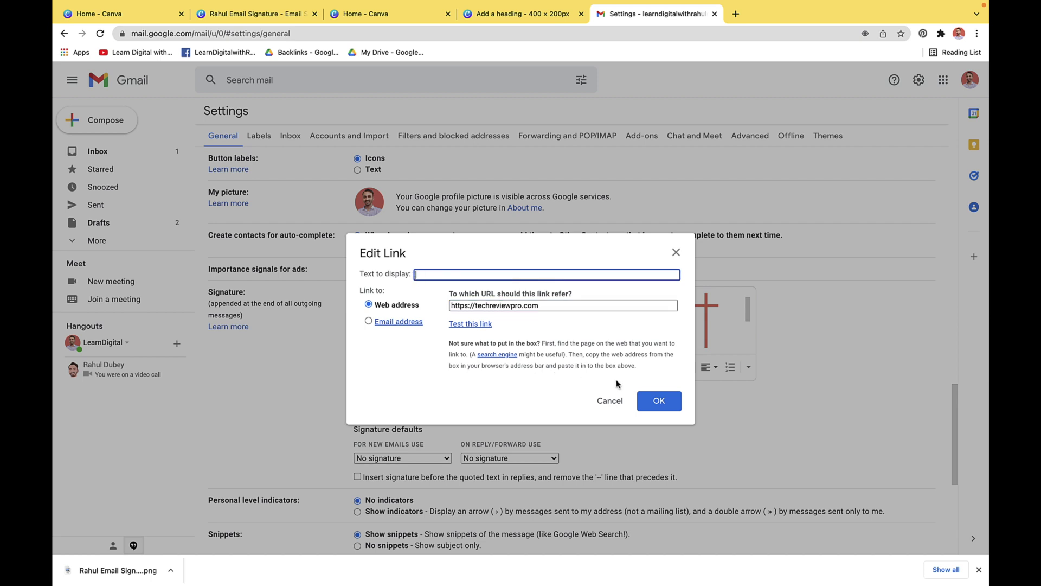
click(655, 402)
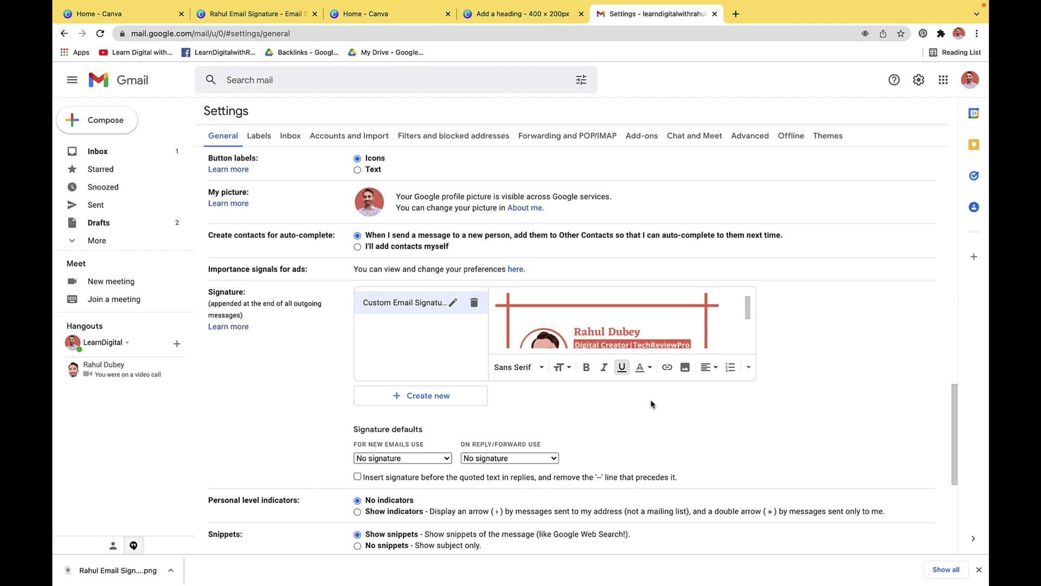
Save the Gmail signature changes, close the Gmail tab and present the Canva design full screen
scroll(651, 404, down, 5)
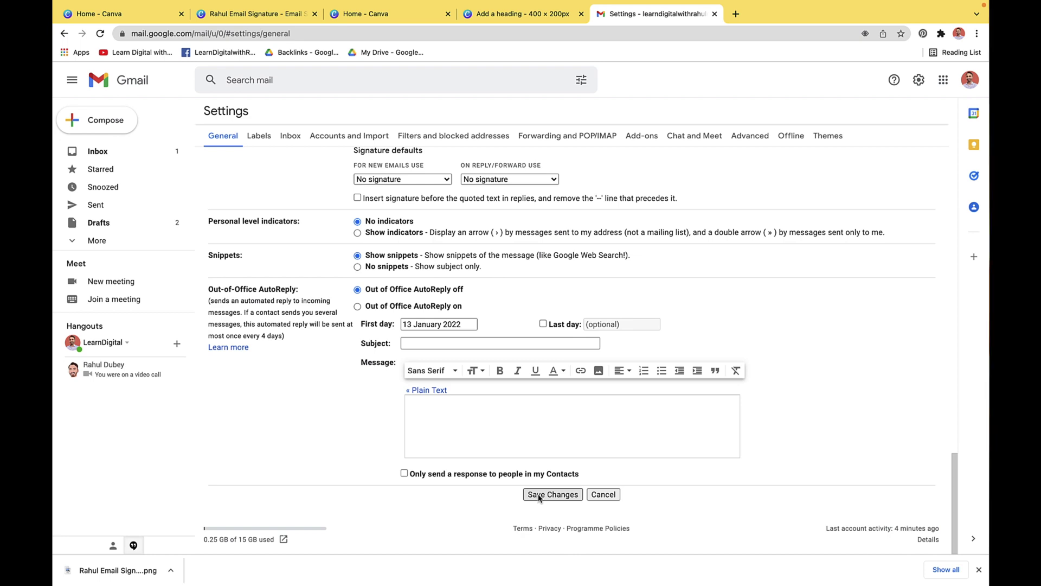
click(539, 495)
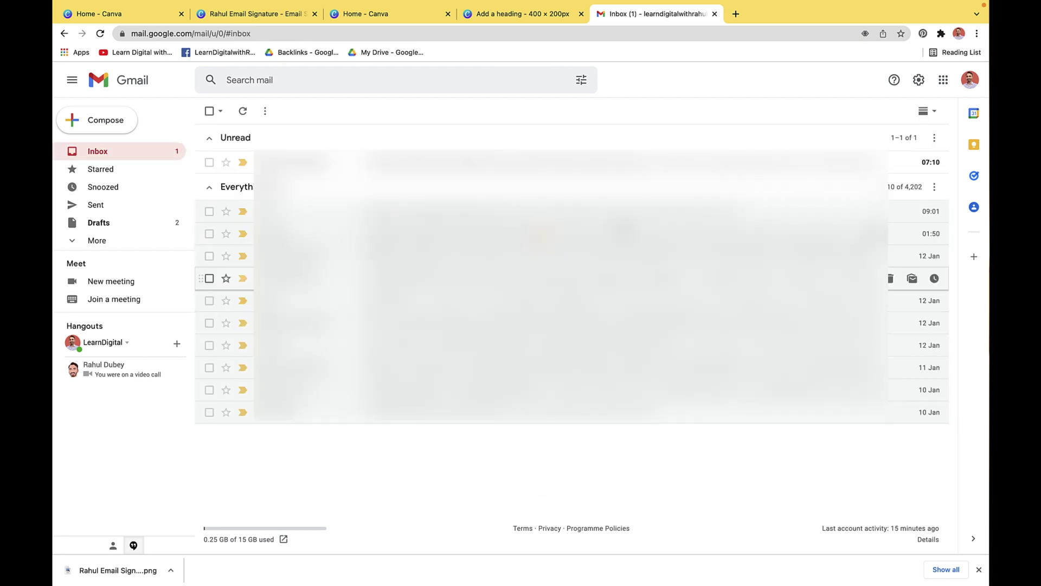
click(714, 15)
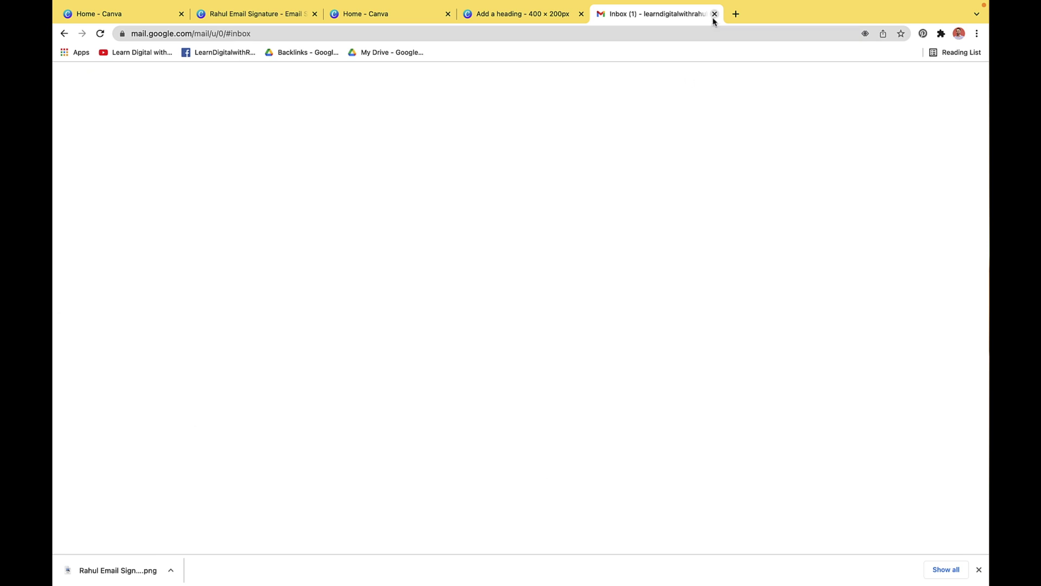
click(926, 543)
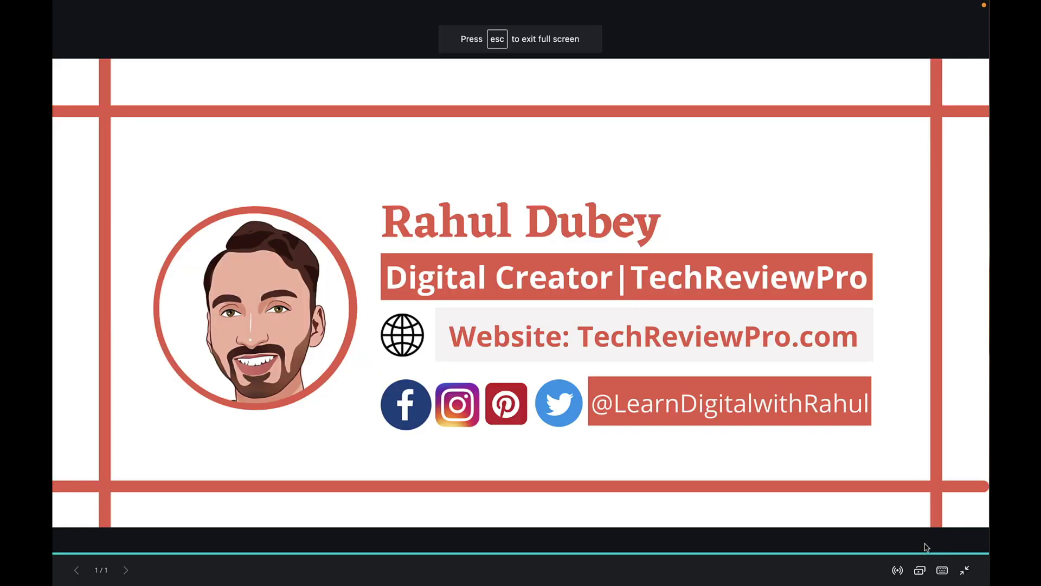